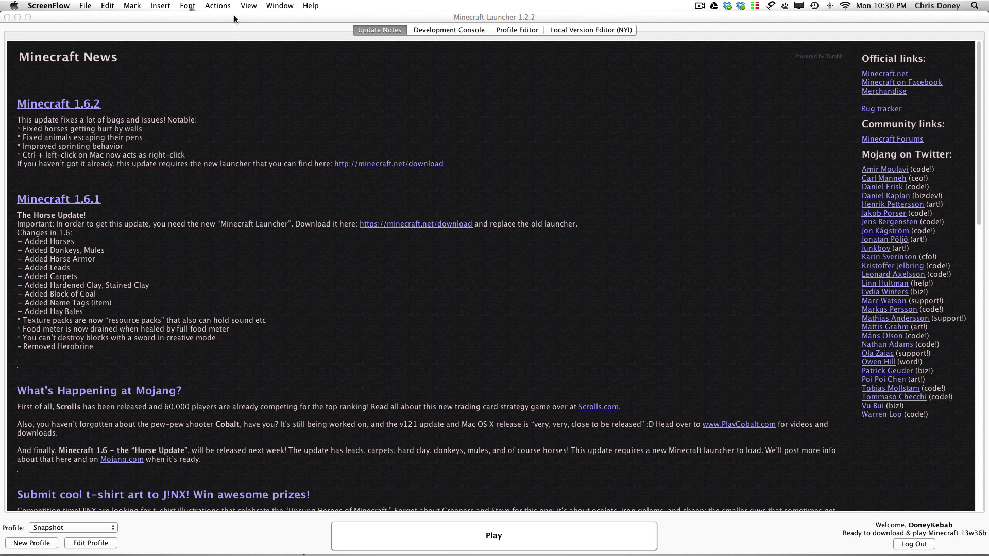
Switch the active launcher profile to 1.4.7 and from there to OfficialMinecraft.
left_click(108, 528)
left_click(84, 492)
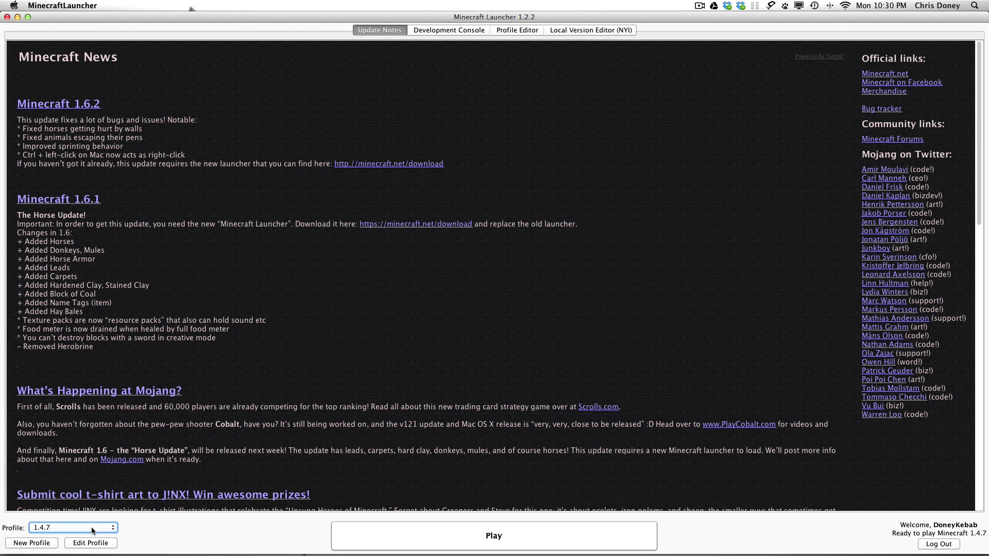
left_click(91, 527)
left_click(73, 511)
Review the existing profiles and their assigned versions in the Profile Editor, and return to the update notes.
left_click(524, 29)
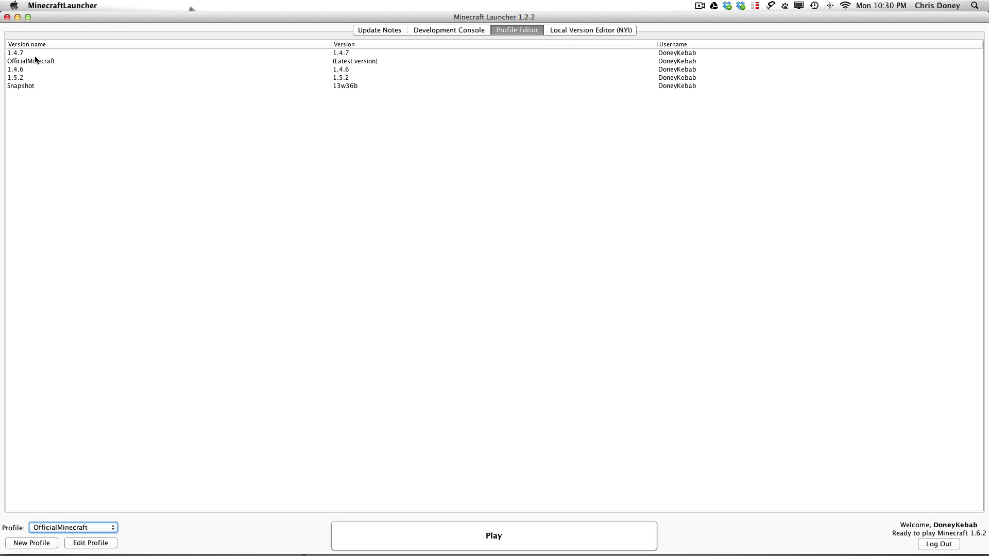
mouse_move(345, 56)
left_mouse_down()
mouse_move(348, 85)
mouse_move(347, 54)
left_mouse_up()
left_click(345, 70)
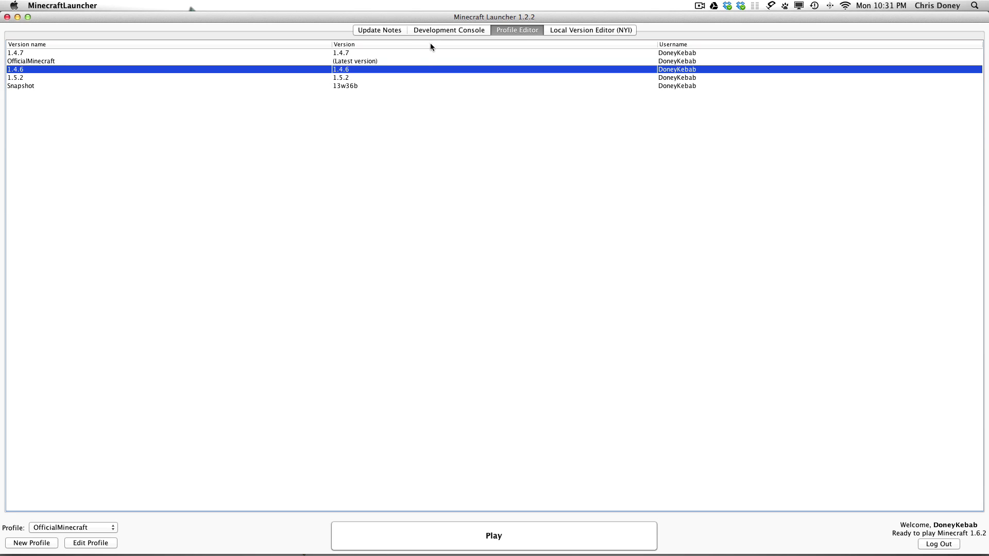
left_click(388, 29)
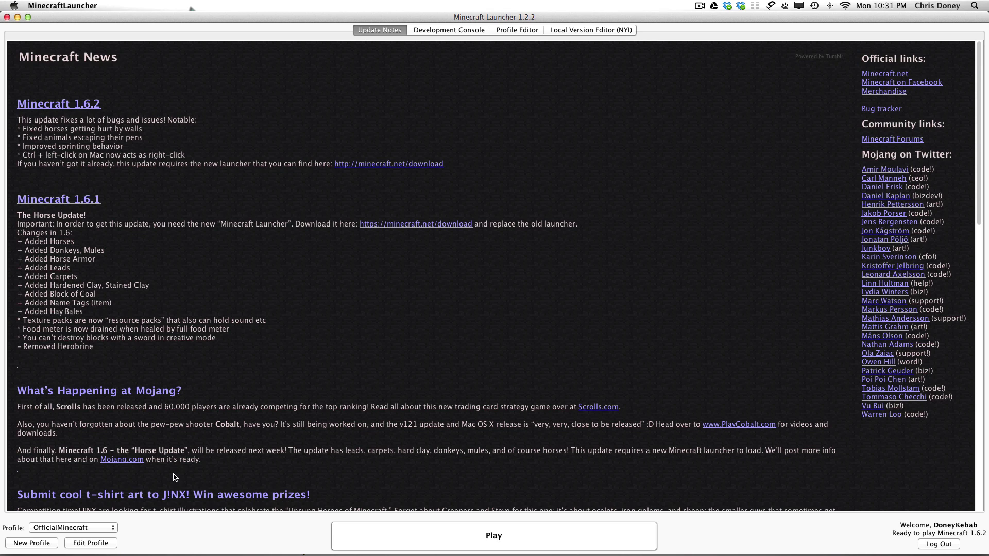
Start a new profile based on OfficialMinecraft and name it LatestVersion.
left_click(75, 527)
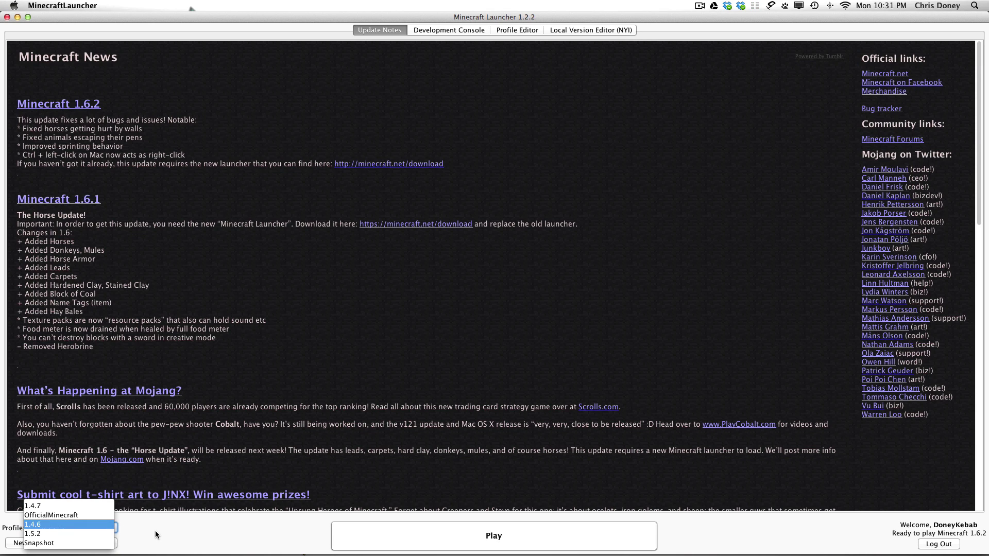
left_click(52, 515)
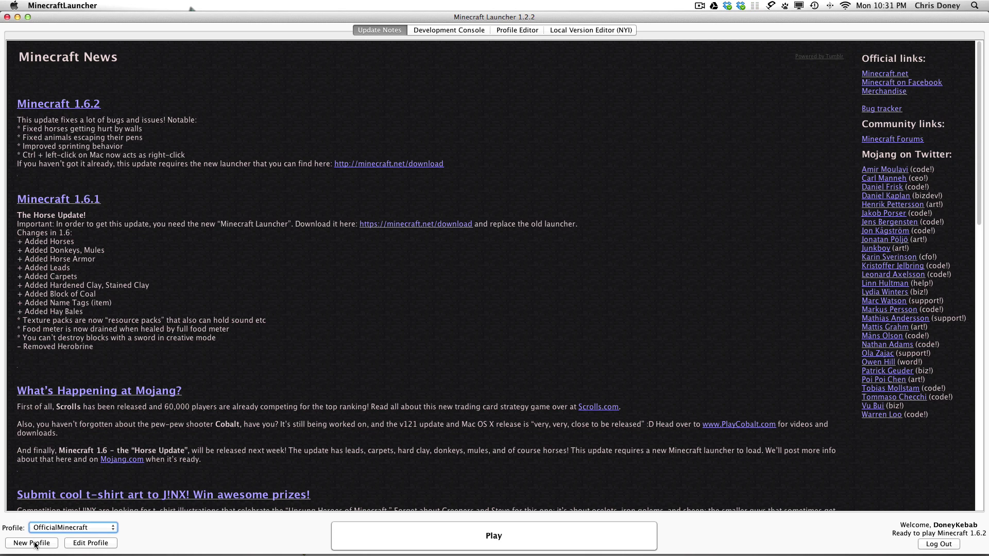
left_click(35, 543)
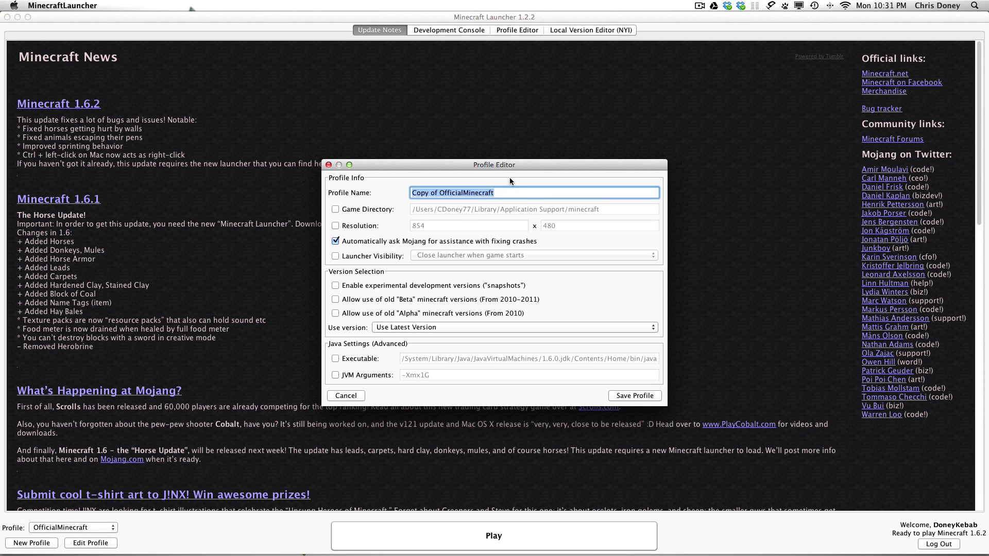
left_click_drag(509, 165, 525, 168)
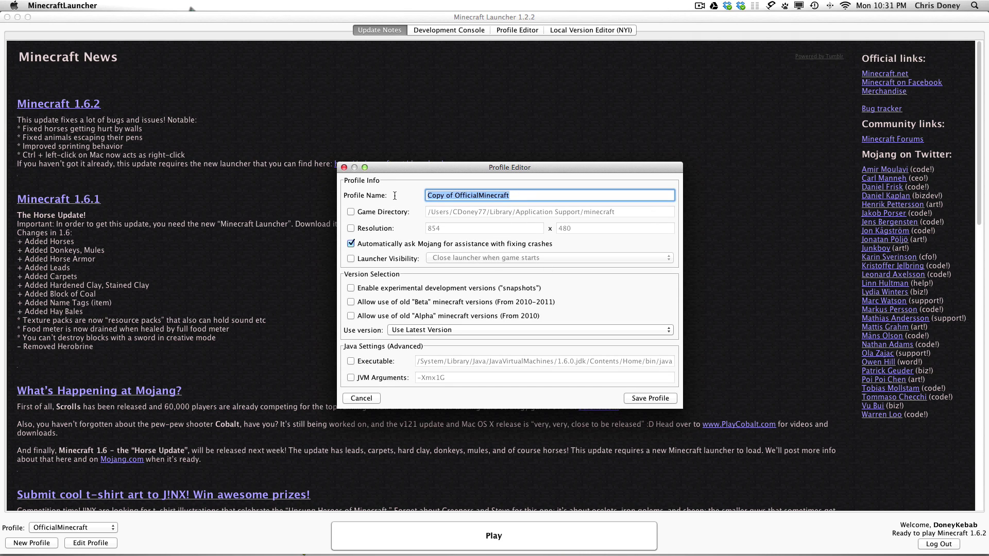
type("LatestV")
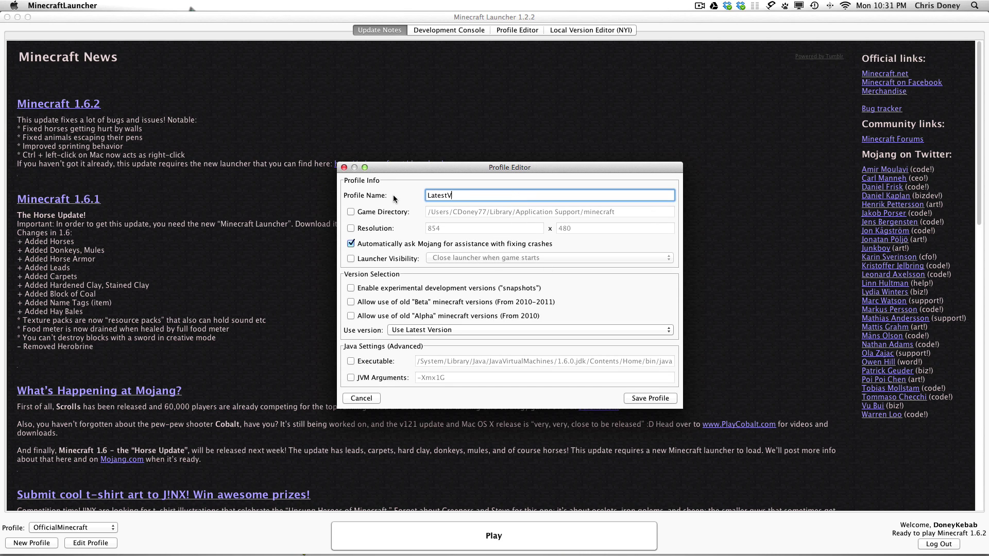
type("ersion")
Set the new profile's game version to Use Latest Version and save the profile.
left_click(418, 332)
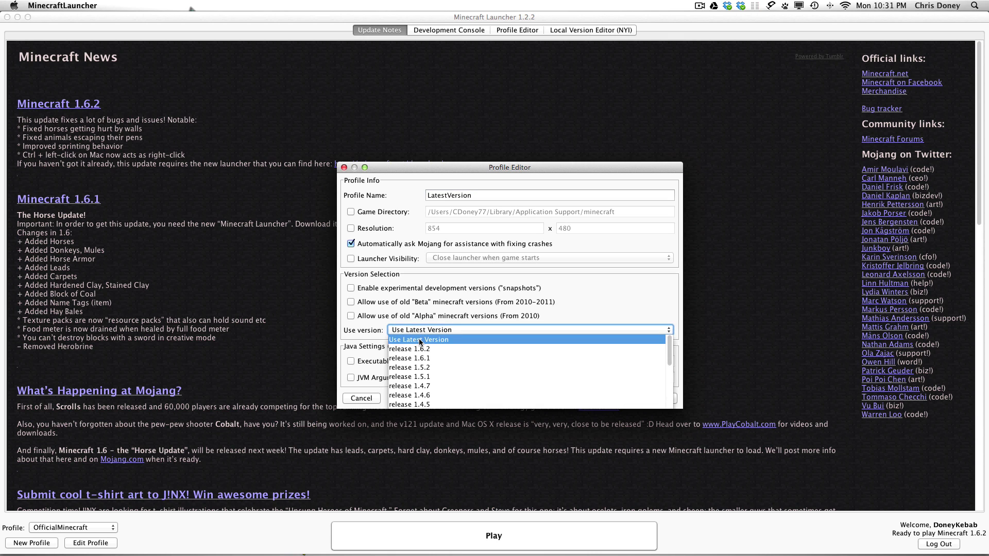
left_click(419, 340)
left_click(665, 400)
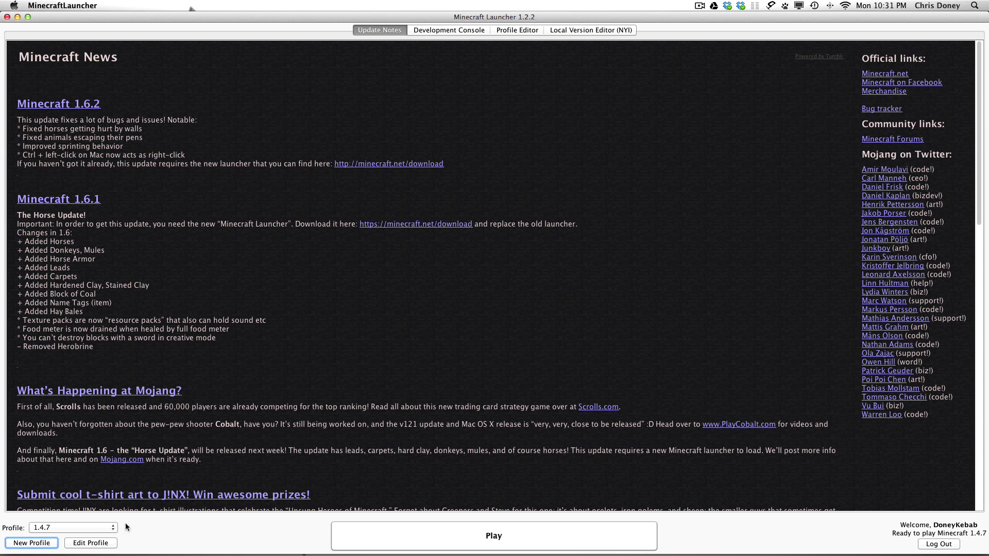
Launch the game with the LatestVersion profile and quit it from the title screen.
left_click(86, 527)
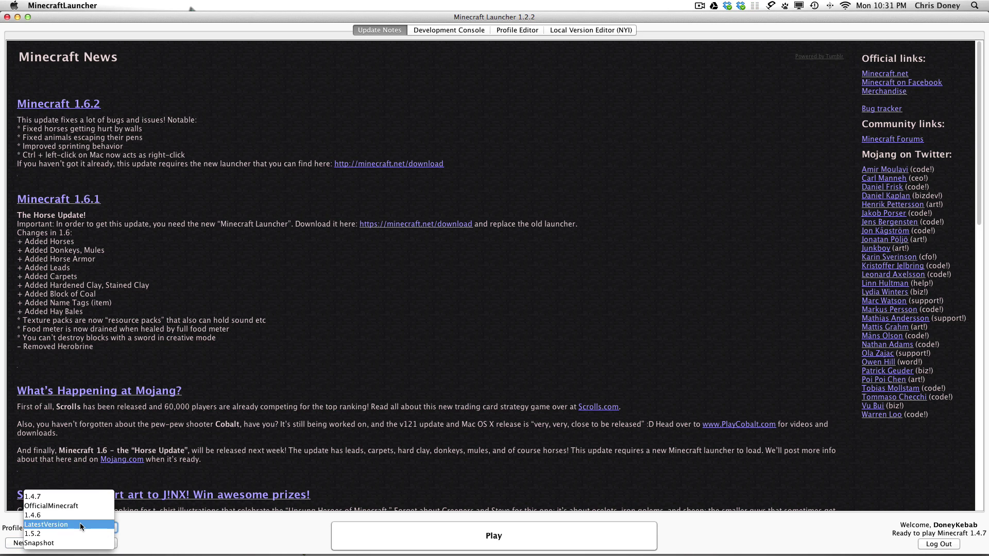
left_click(79, 523)
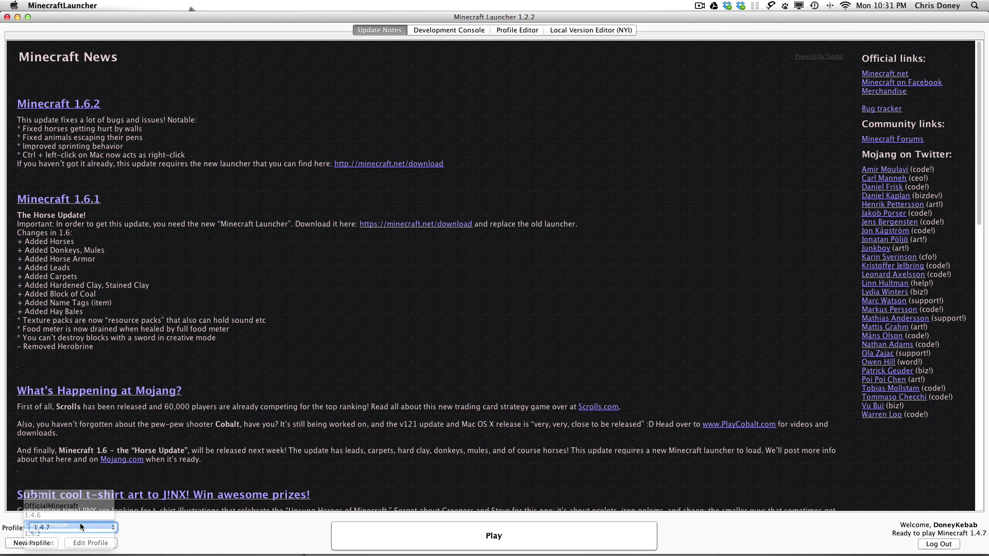
left_click(496, 537)
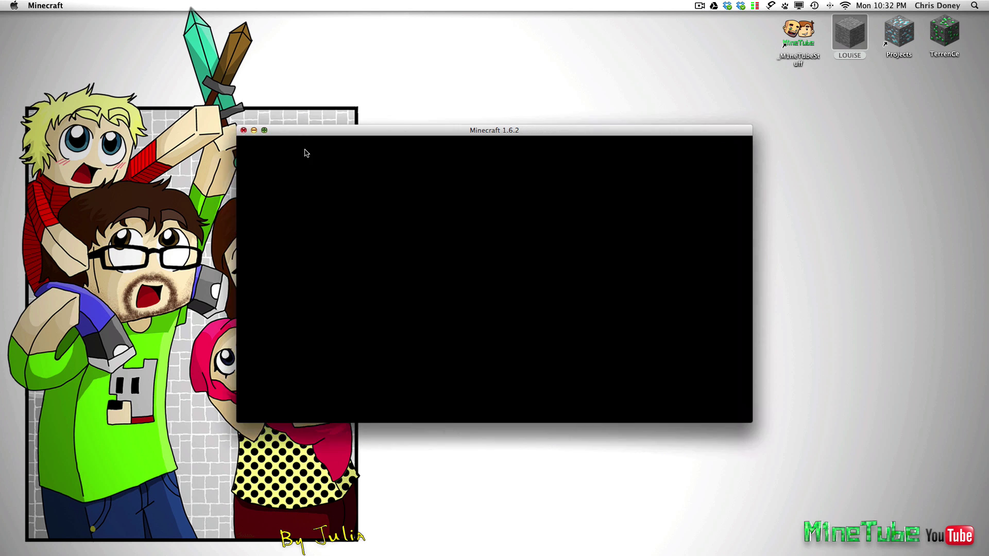
left_click(302, 149)
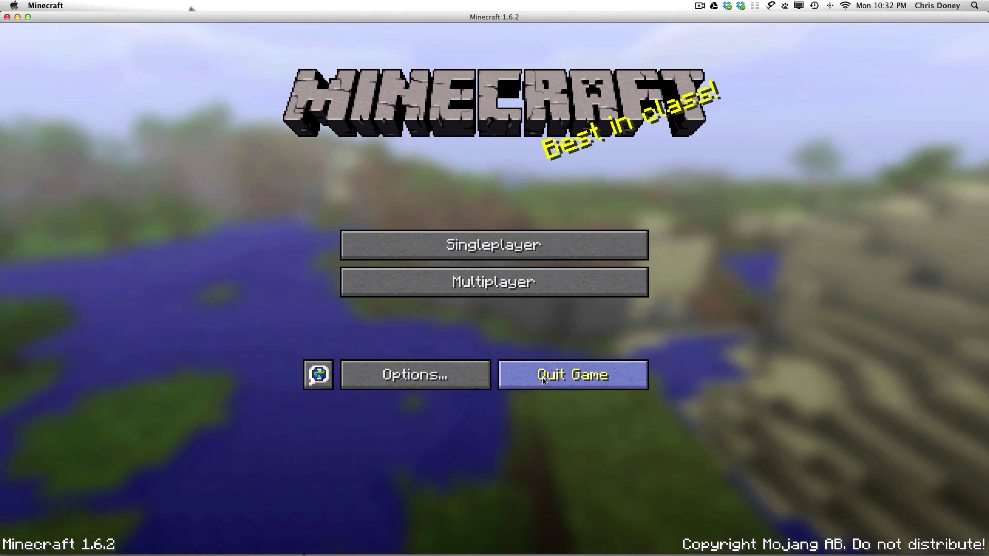
left_click(543, 380)
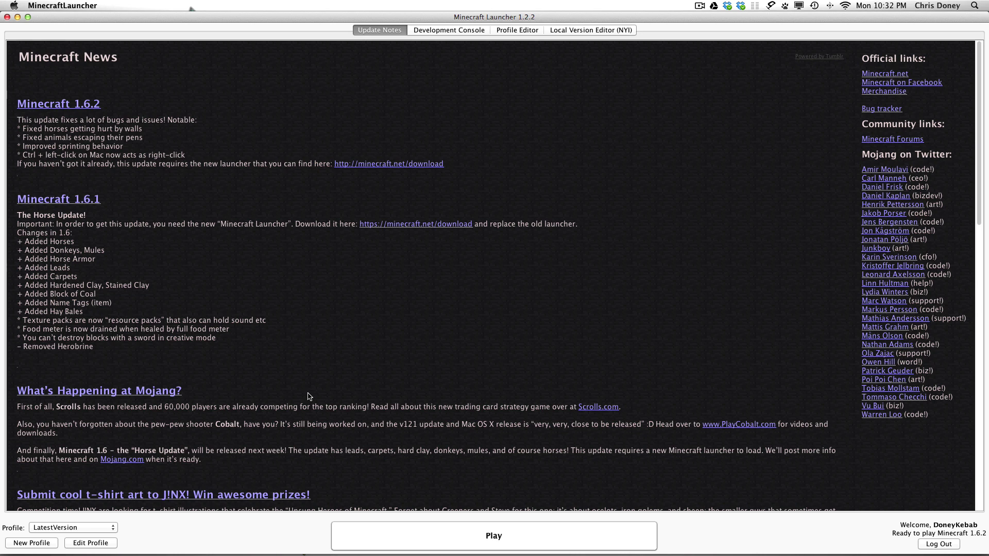
Start another new profile based on LatestVersion and name it Snapshots.
left_click(112, 528)
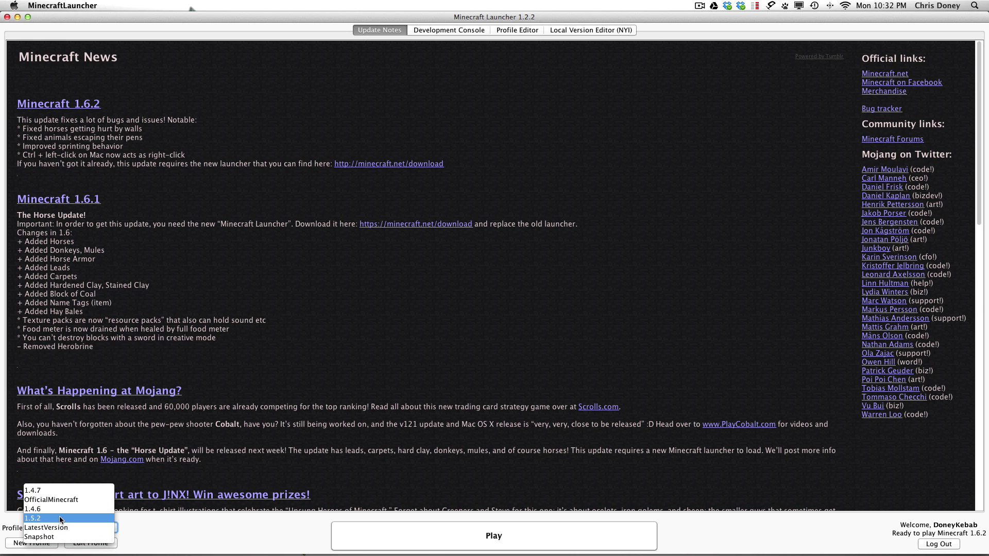
left_click(99, 538)
left_click(51, 544)
left_click_drag(486, 165, 494, 145)
left_click(491, 170)
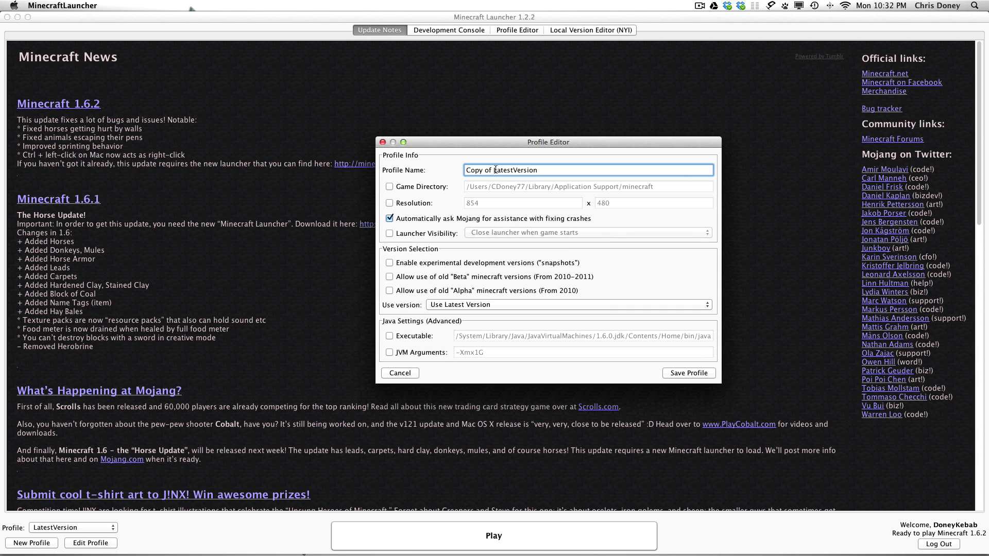
left_click_drag(544, 171, 409, 172)
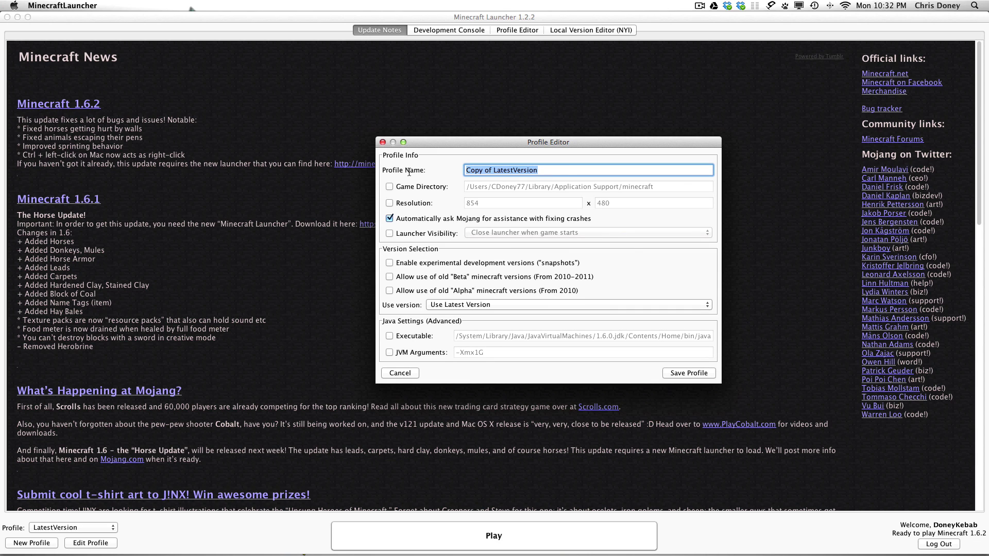
type("Snapsho")
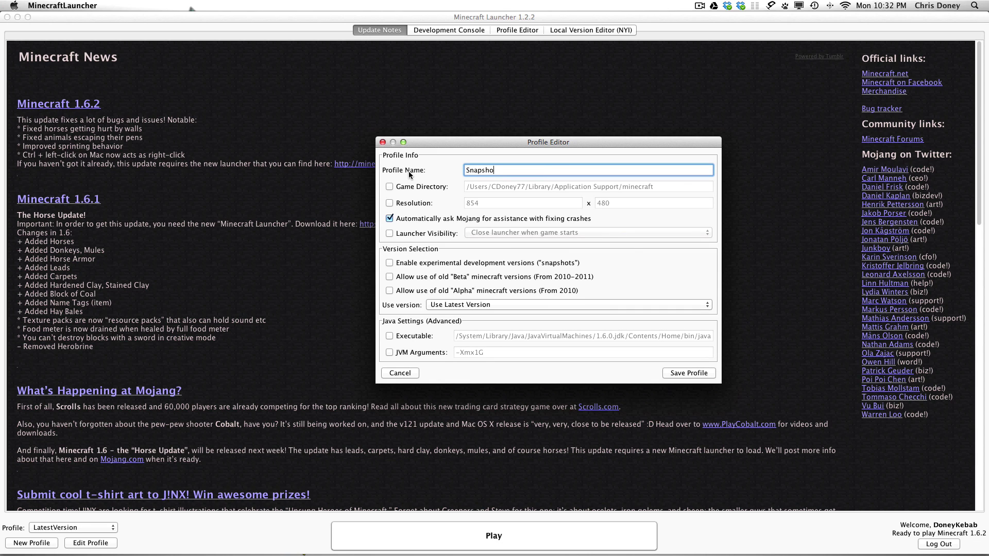
type("ts")
Enable experimental development versions ("snapshots") for the profile and accept the development-builds confirmation.
left_click(389, 263)
left_click(389, 264)
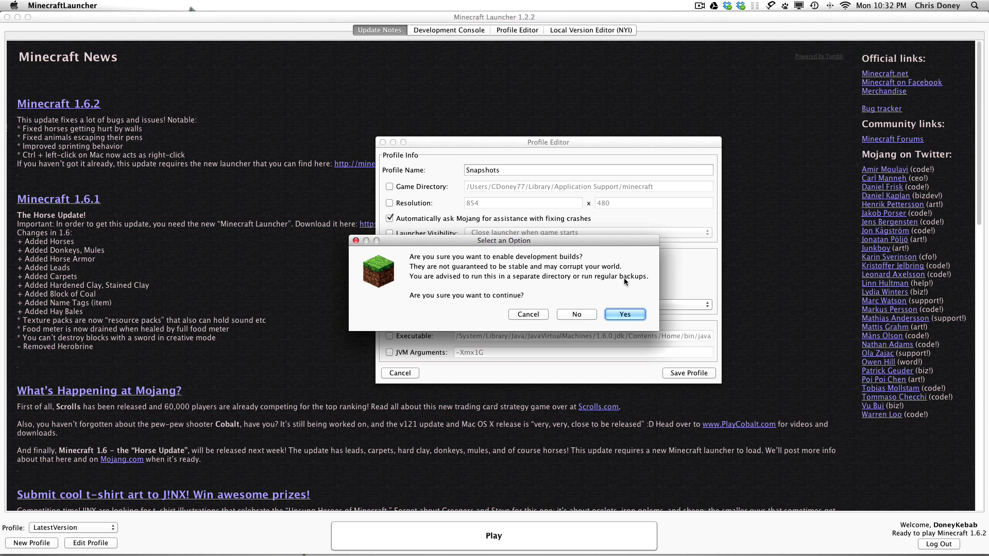
left_click(625, 316)
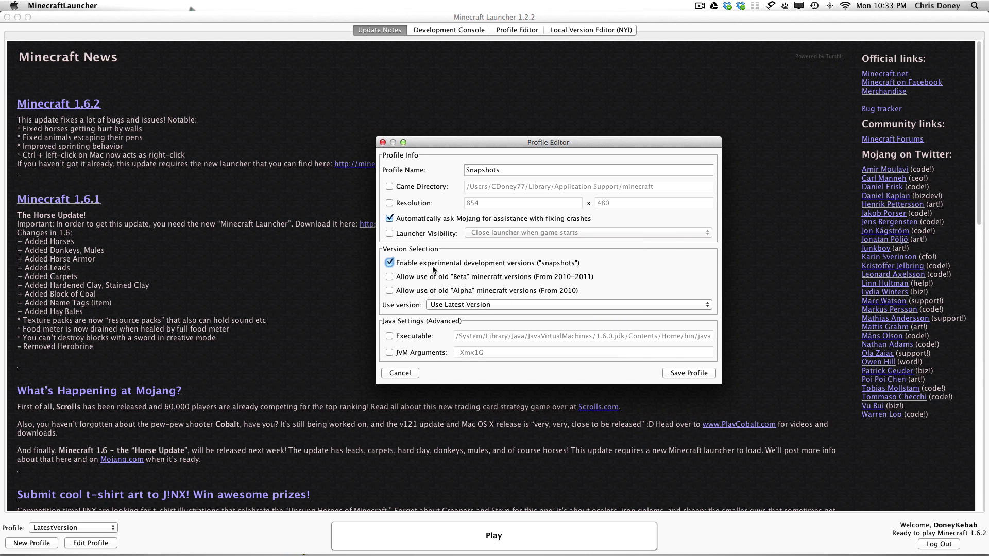
Check the warning for allowing old "Beta" versions, cancel it, and save the Snapshots profile.
left_click(390, 278)
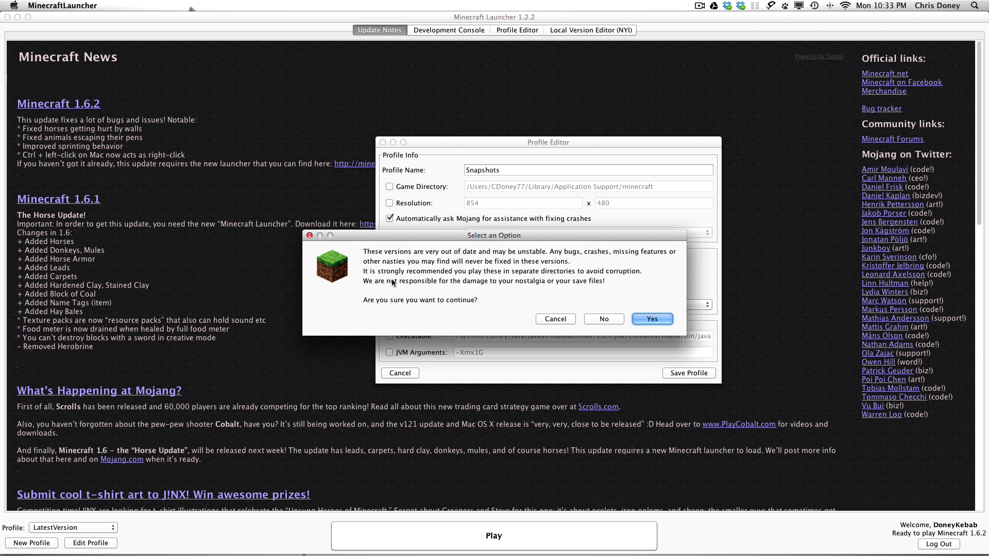
left_click(561, 320)
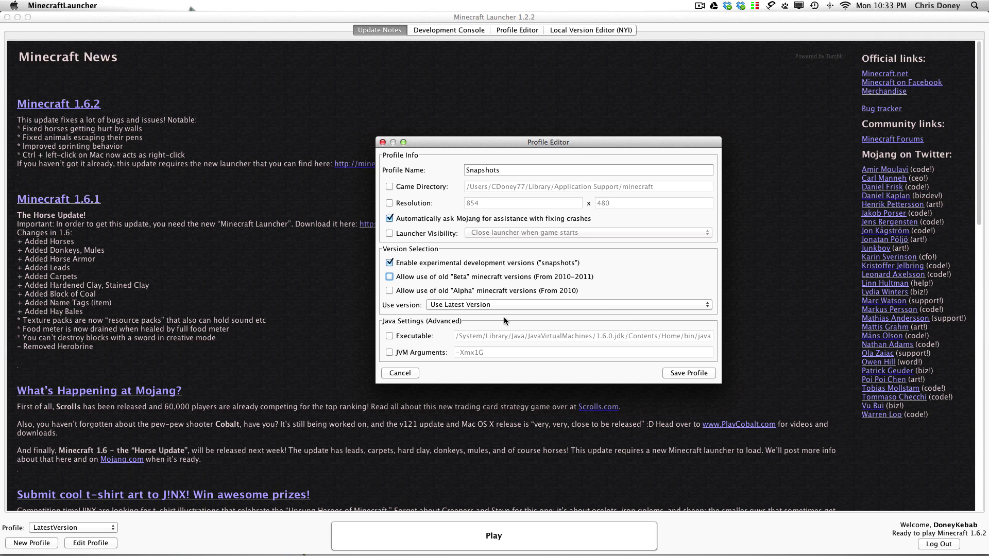
left_click(697, 374)
left_click(698, 375)
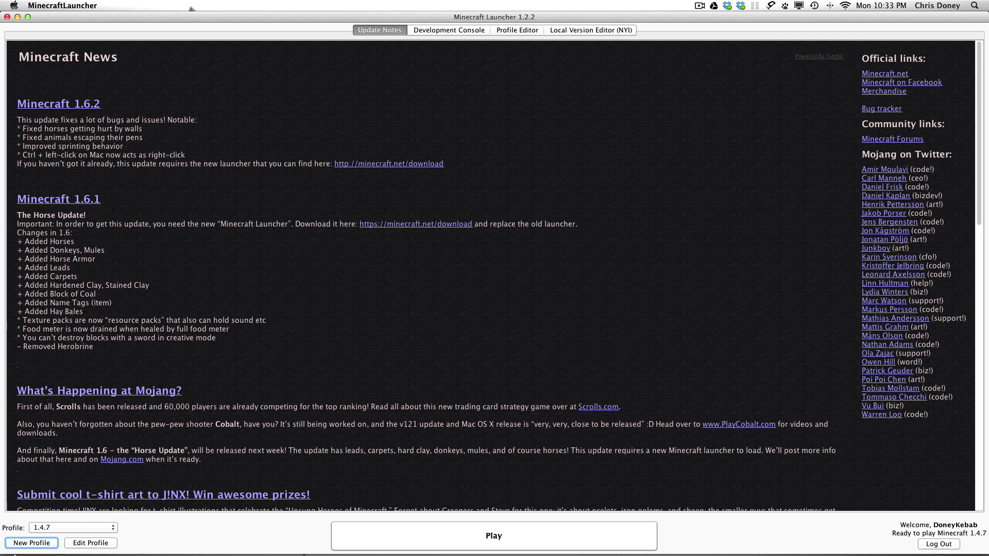
Launch the game with the Snapshots profile and quit it from the title screen.
left_click(75, 527)
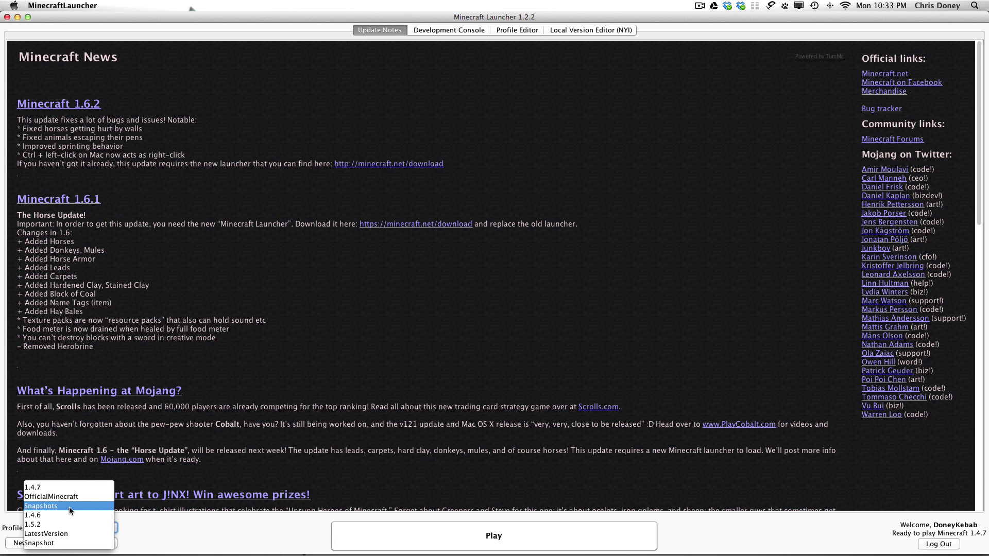
left_click(69, 506)
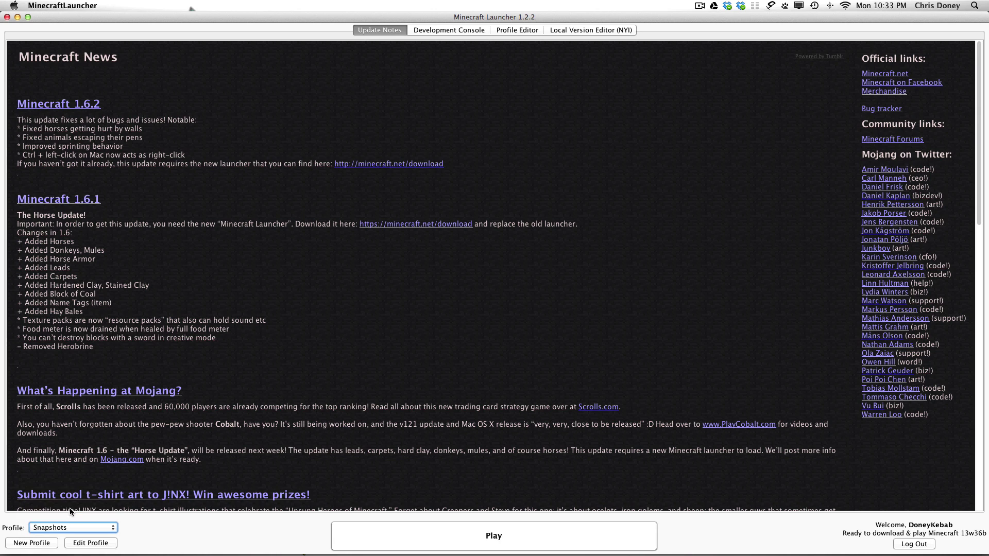
left_click(498, 537)
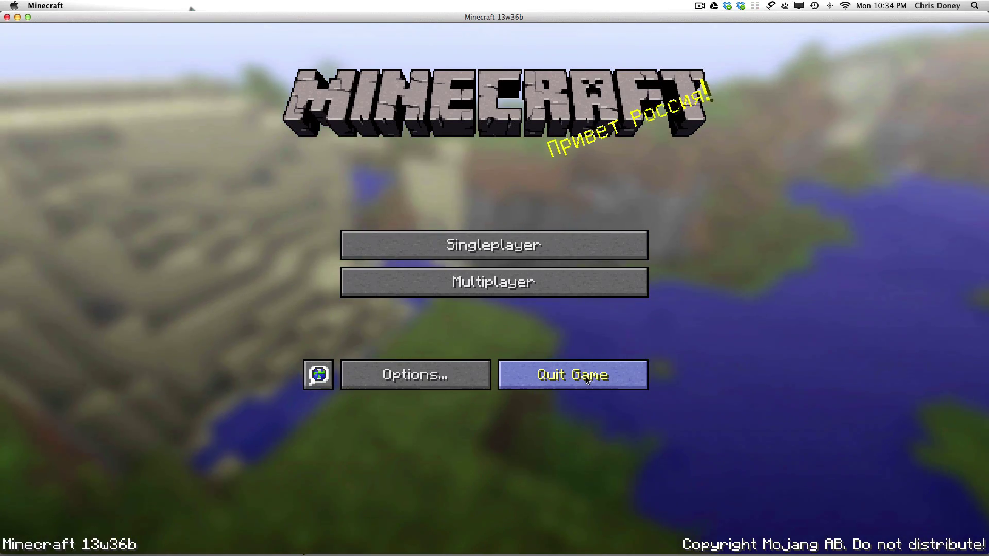
left_click(586, 379)
Start a new profile based on Snapshots and name it OldSkool.
left_click(97, 527)
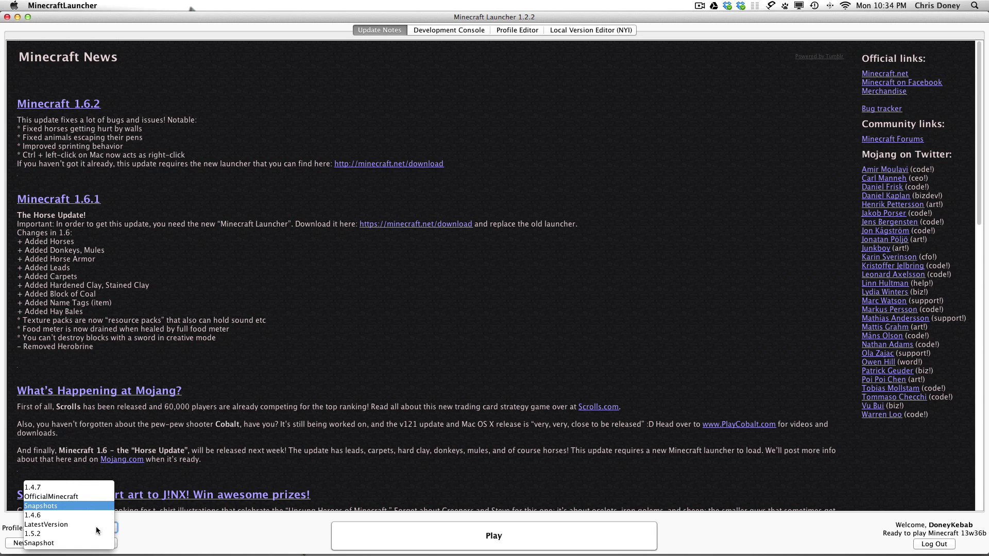
left_click(168, 524)
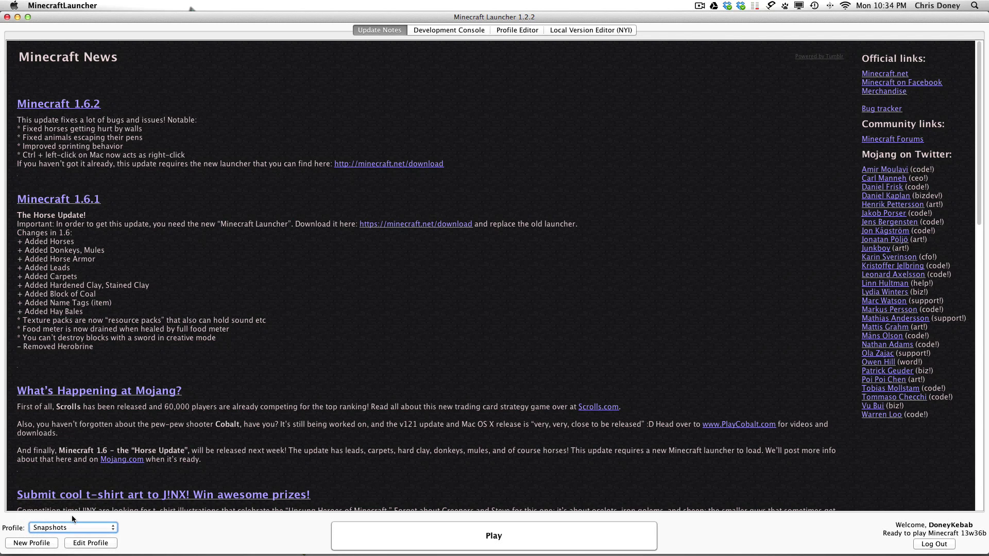
left_click(43, 545)
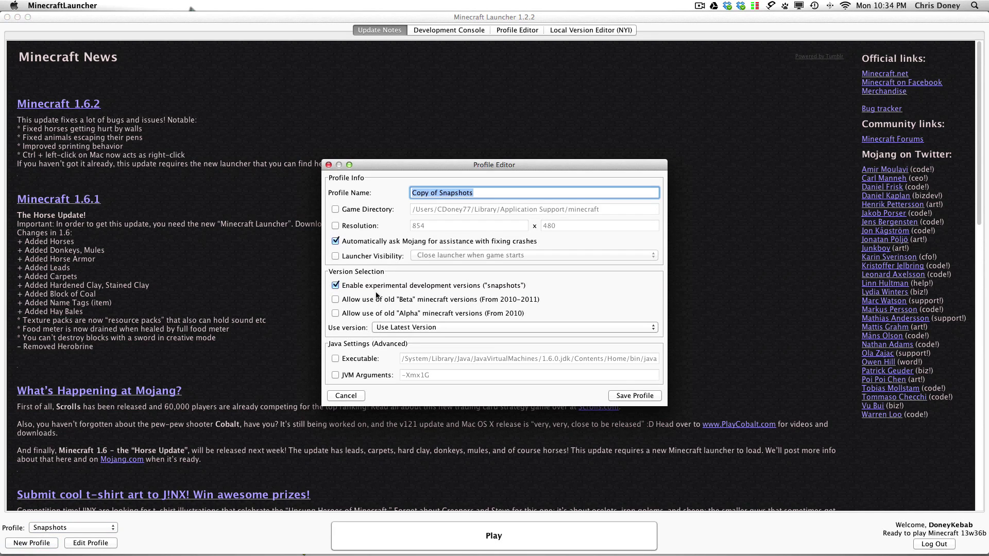
left_click(438, 194)
left_click_drag(470, 193, 354, 190)
type("olsdkool")
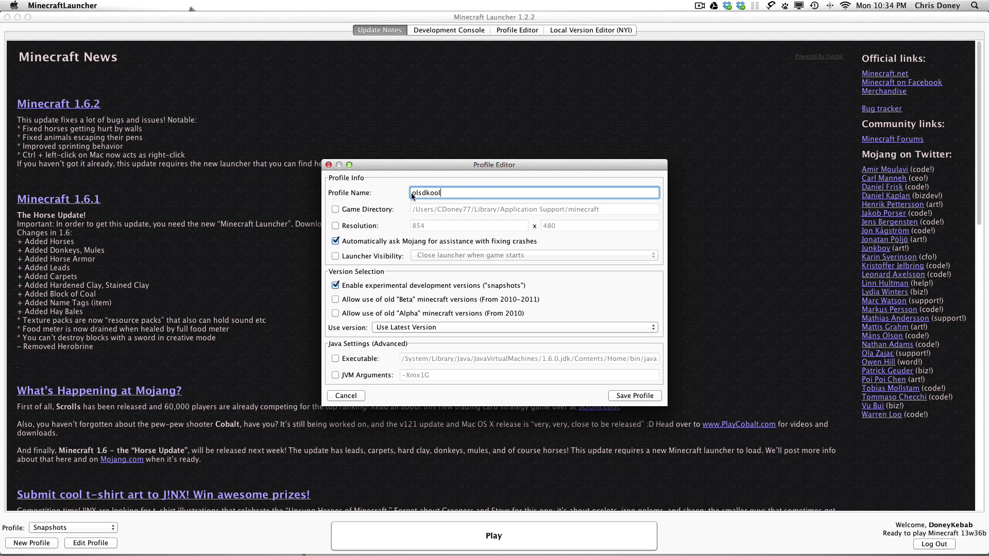
left_click_drag(442, 193, 357, 192)
type("OldSkool")
Allow old "Beta" Minecraft versions (2010-2011) for the OldSkool profile and accept the confirmation.
left_click_drag(414, 161, 426, 156)
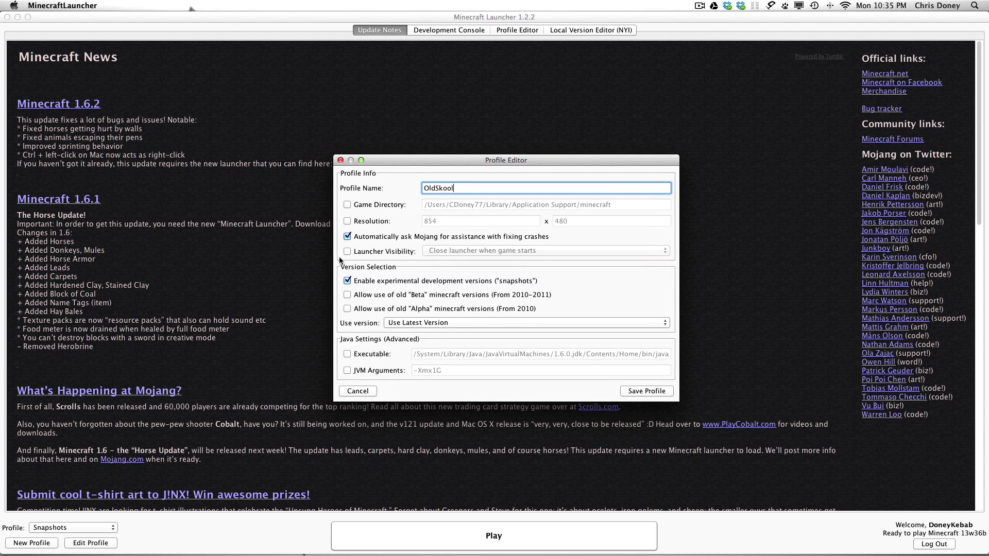
left_click(348, 295)
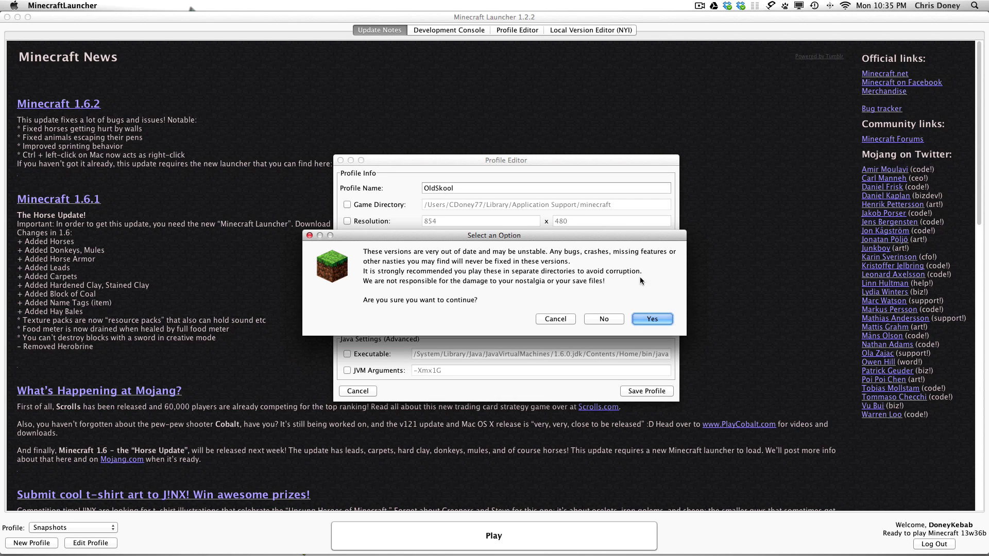
left_click(653, 319)
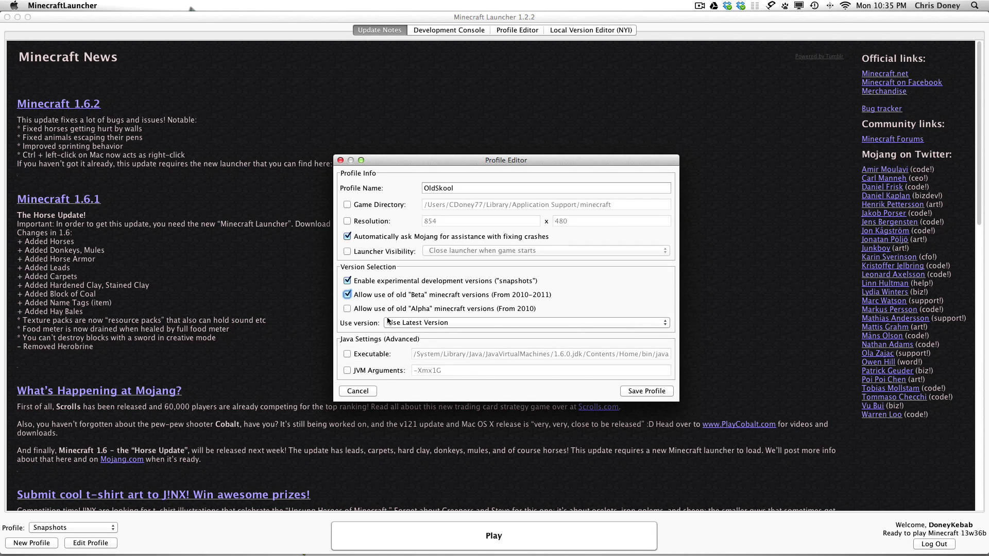
Allow old "Alpha" Minecraft versions (2010) for the OldSkool profile and accept the confirmation.
left_click(348, 309)
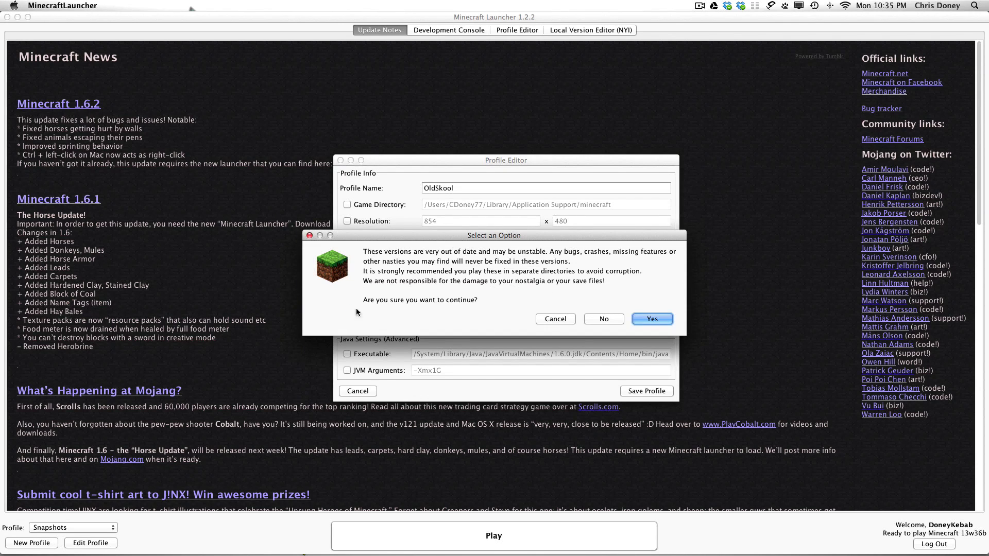
left_click(643, 320)
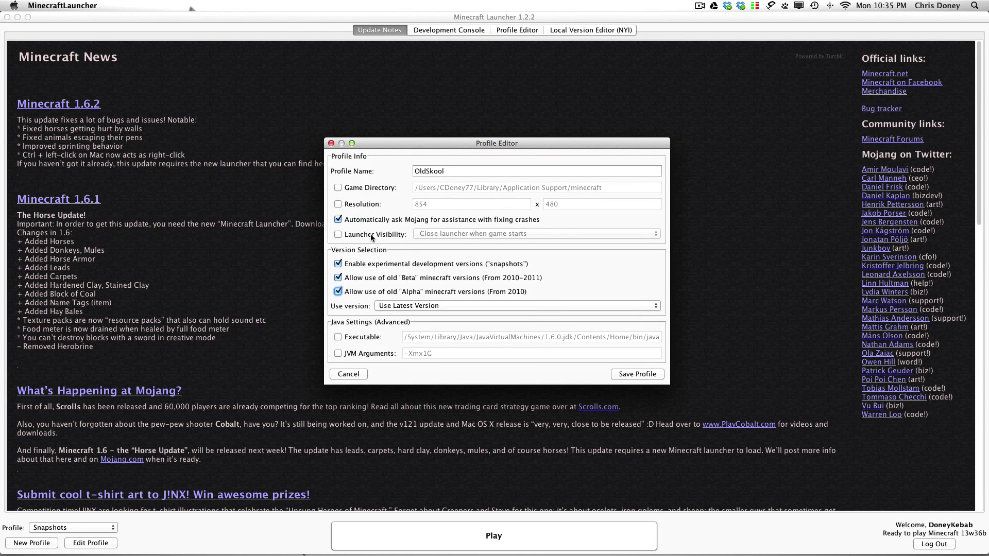
Look through the available versions down to the oldest Alpha entries and set the OldSkool profile to release 1.4.6.
left_click(472, 307)
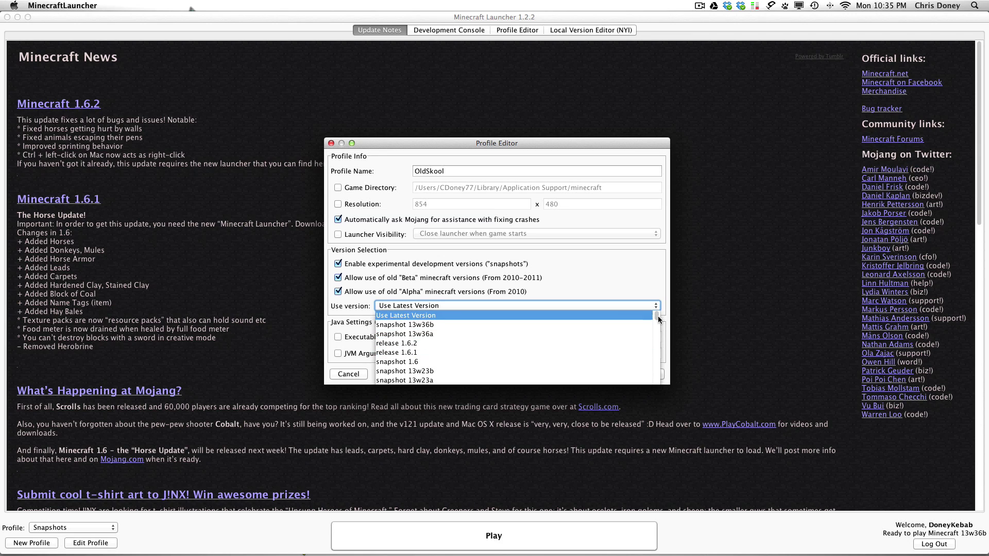
left_click_drag(657, 317, 652, 384)
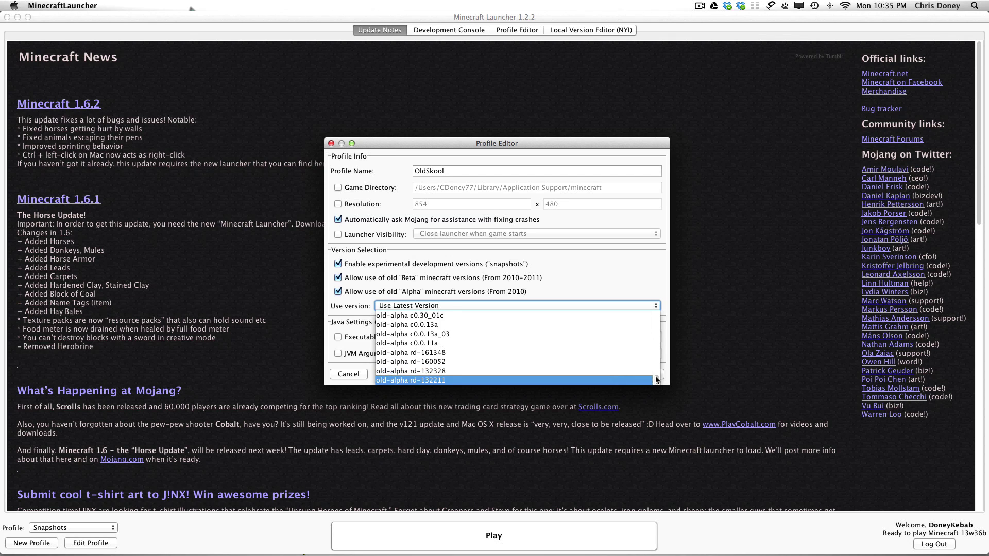
left_click_drag(656, 380, 654, 330)
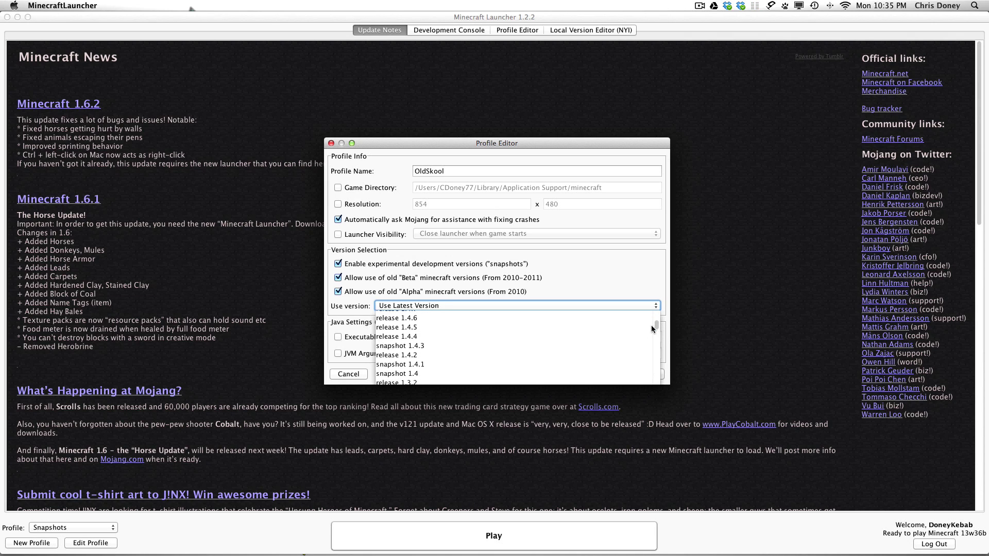
left_click(430, 319)
left_click_drag(461, 143, 466, 142)
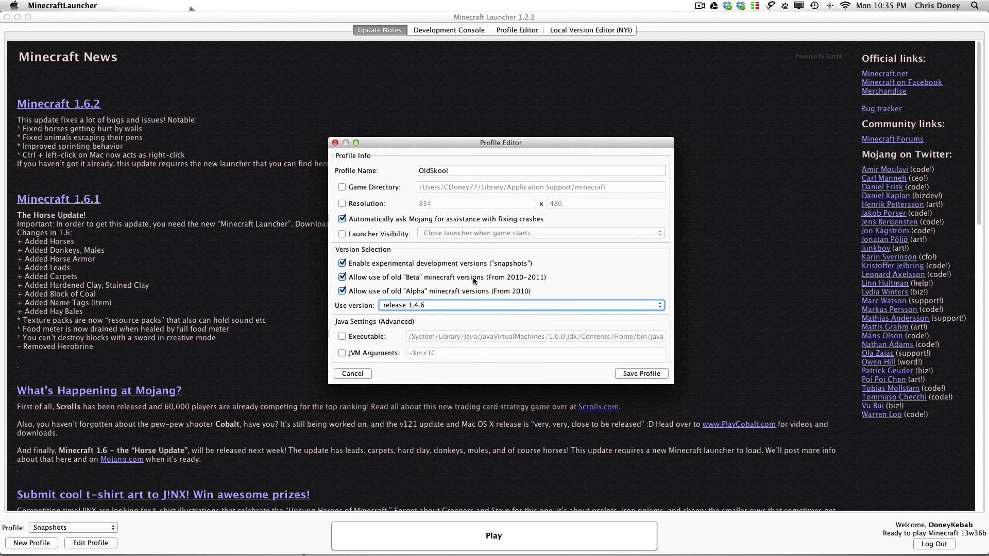
left_click_drag(504, 142, 464, 135)
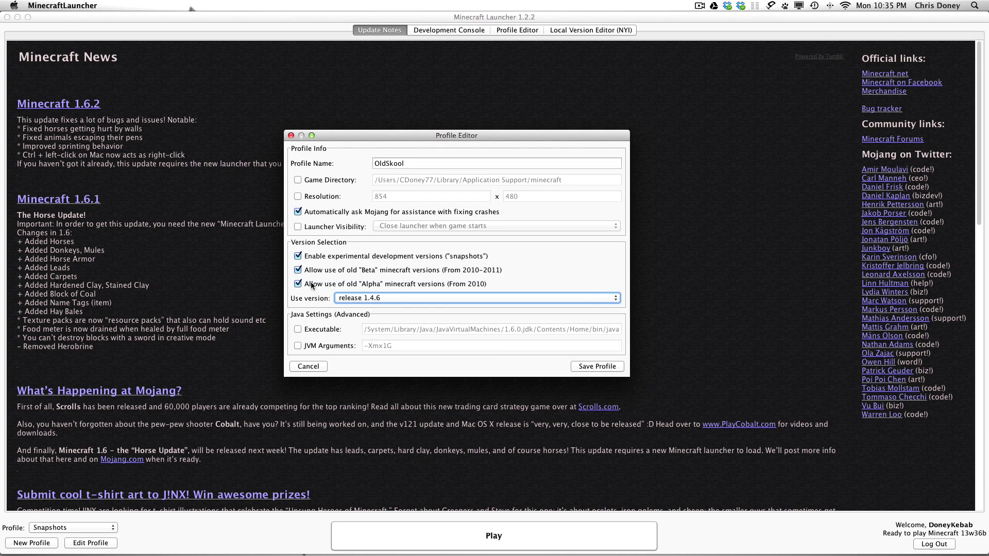
Set the OldSkool profile to version old-beta b1.3_01 and save the profile.
left_click(401, 299)
mouse_move(617, 320)
left_mouse_down()
mouse_move(616, 360)
mouse_move(616, 333)
left_mouse_up()
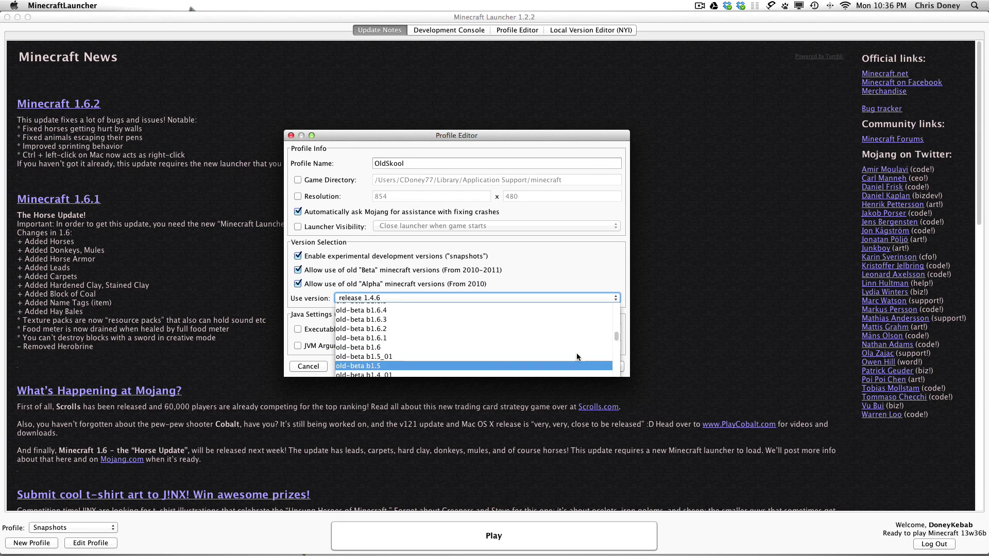
left_click_drag(616, 339, 619, 342)
left_click(369, 354)
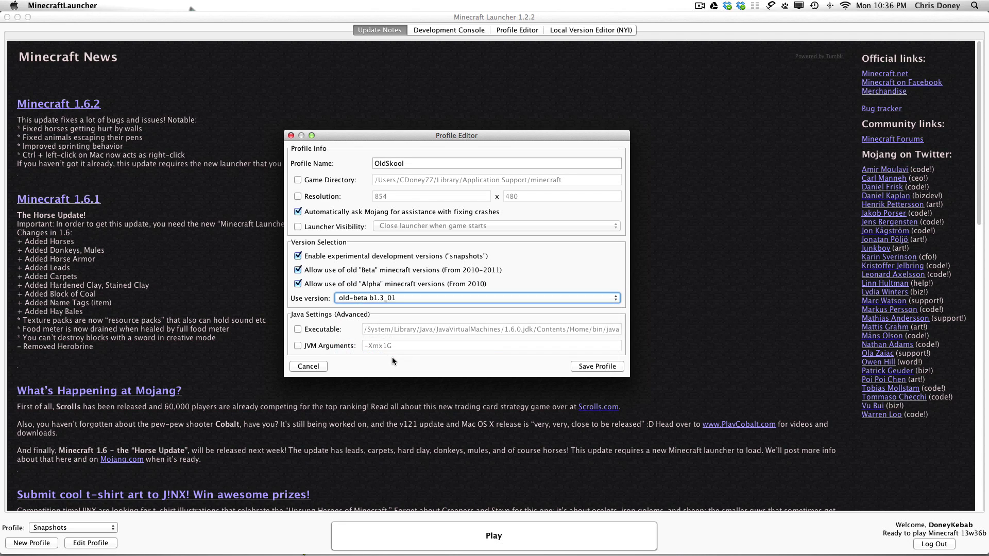
left_click(597, 366)
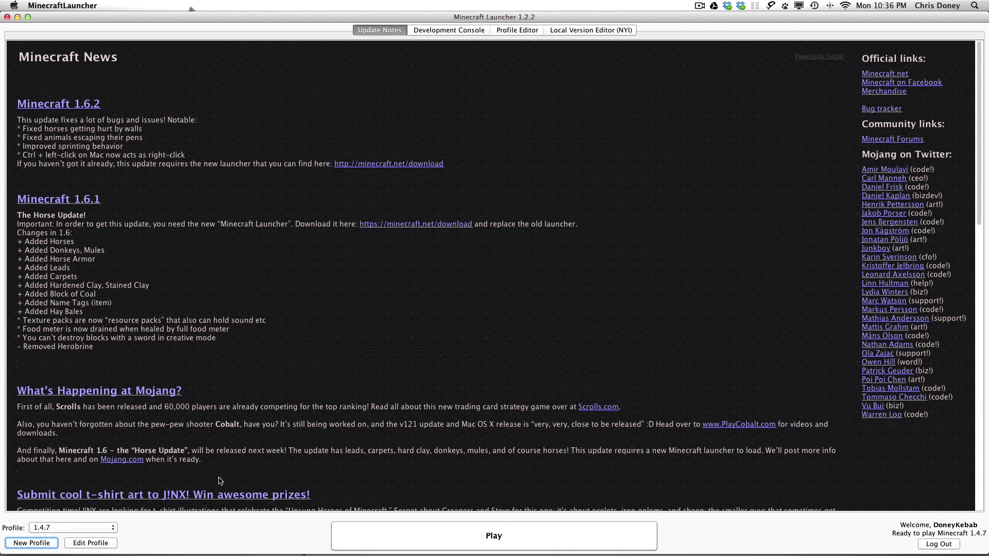
Launch the game with the OldSkool profile and enlarge its window to fill the screen.
left_click(74, 527)
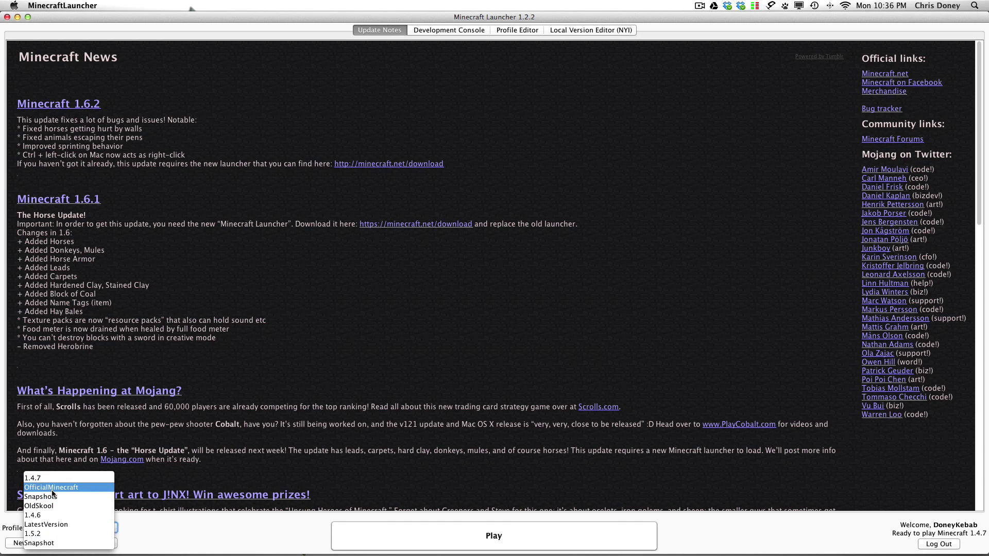
left_click(50, 505)
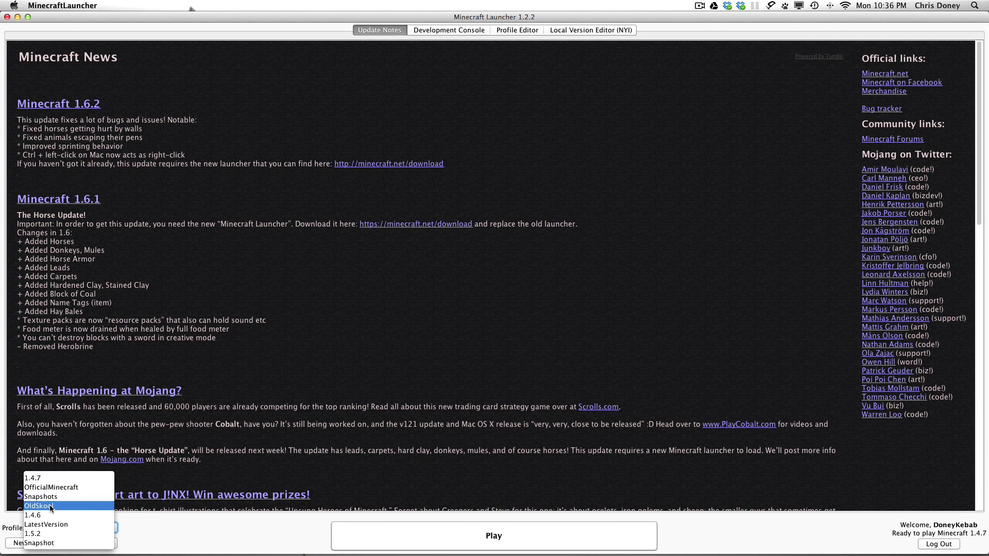
left_click(499, 538)
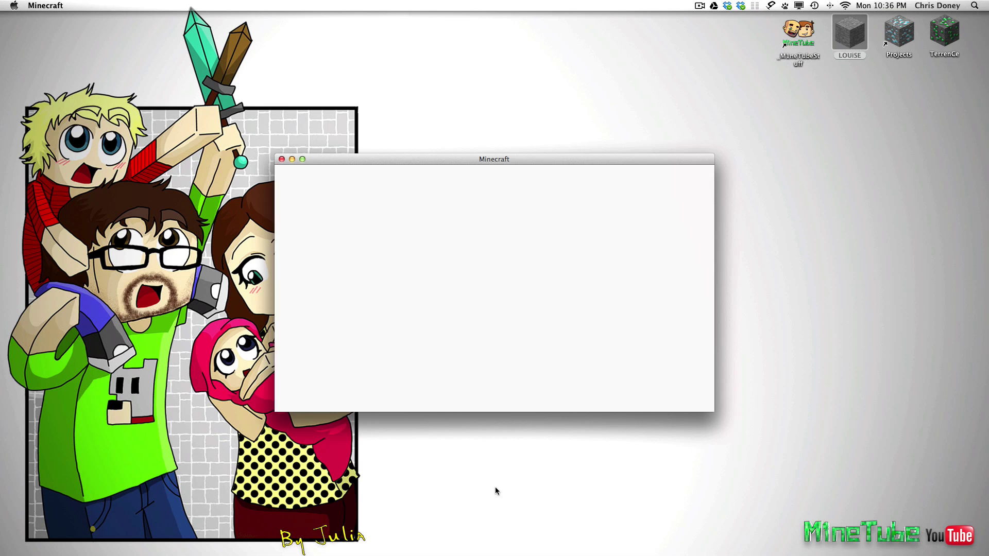
left_click(302, 160)
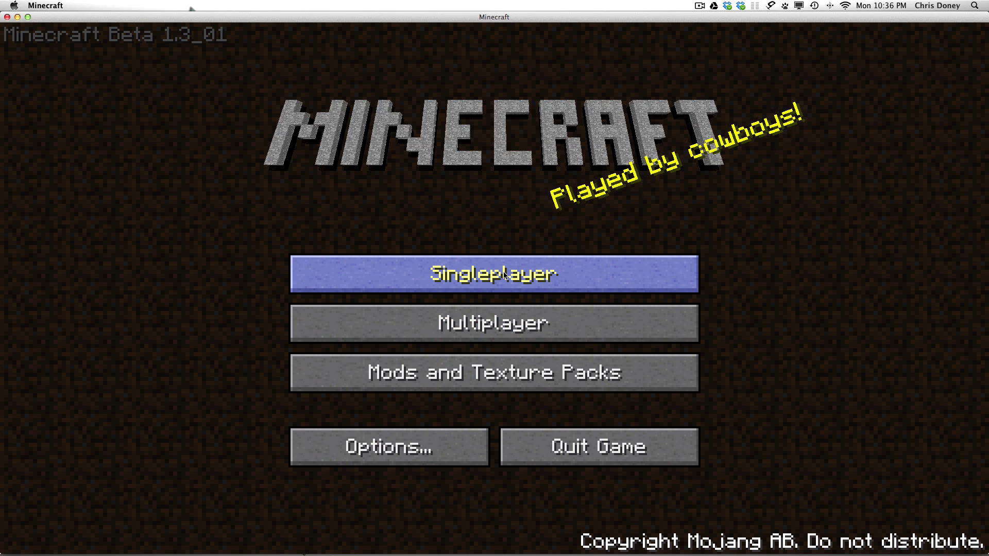
Look at the Beta game's singleplayer worlds, texture packs and options, and quit the game from the title screen.
left_click(505, 281)
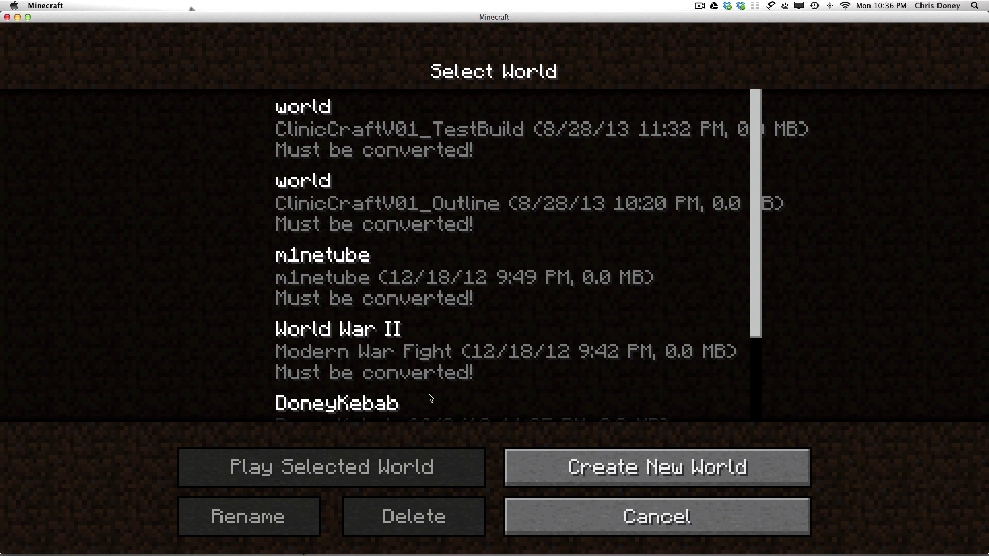
left_click(634, 519)
left_click(502, 375)
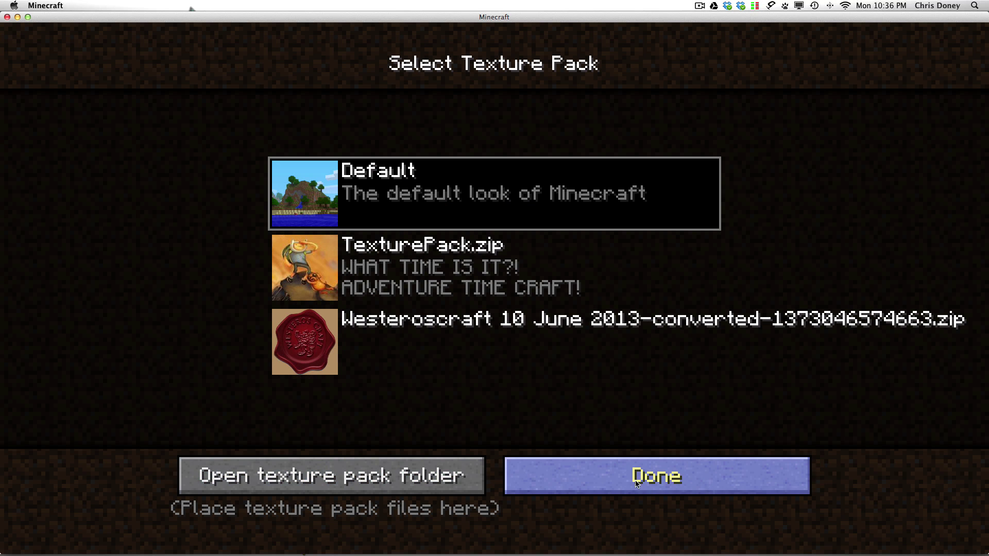
left_click(567, 476)
left_click(431, 441)
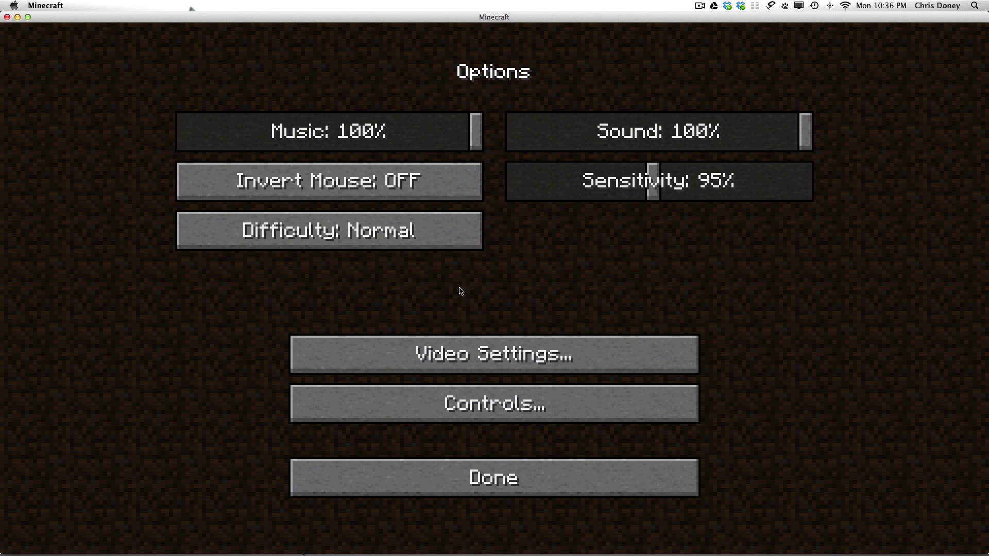
left_click(534, 481)
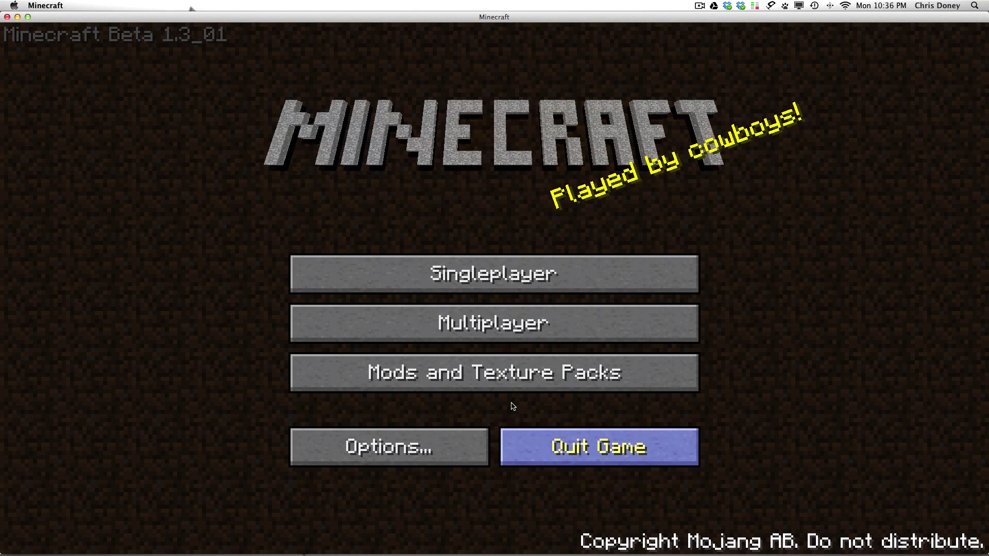
left_click(521, 446)
Look over the available profiles and update notes, and open the Profile Editor overview.
left_click(73, 526)
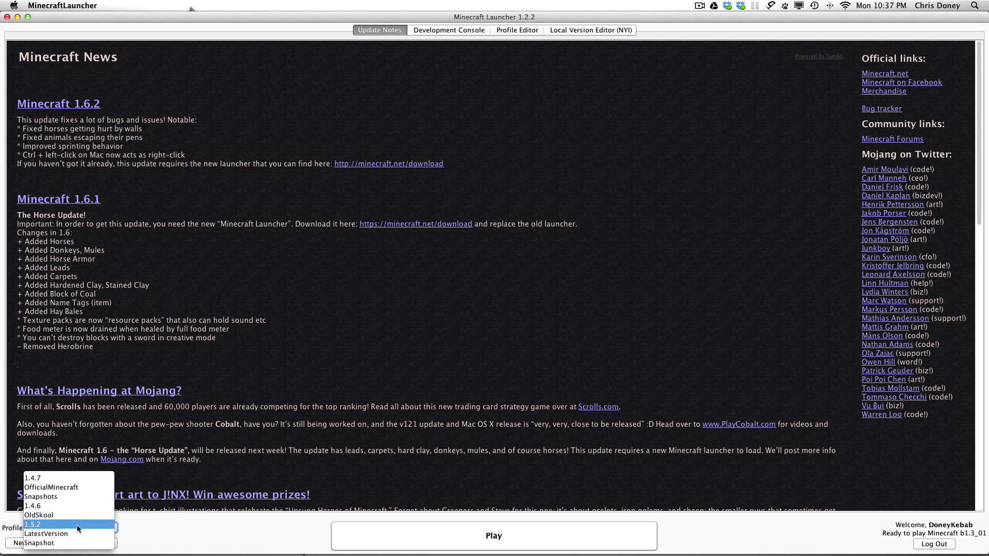
left_click(156, 524)
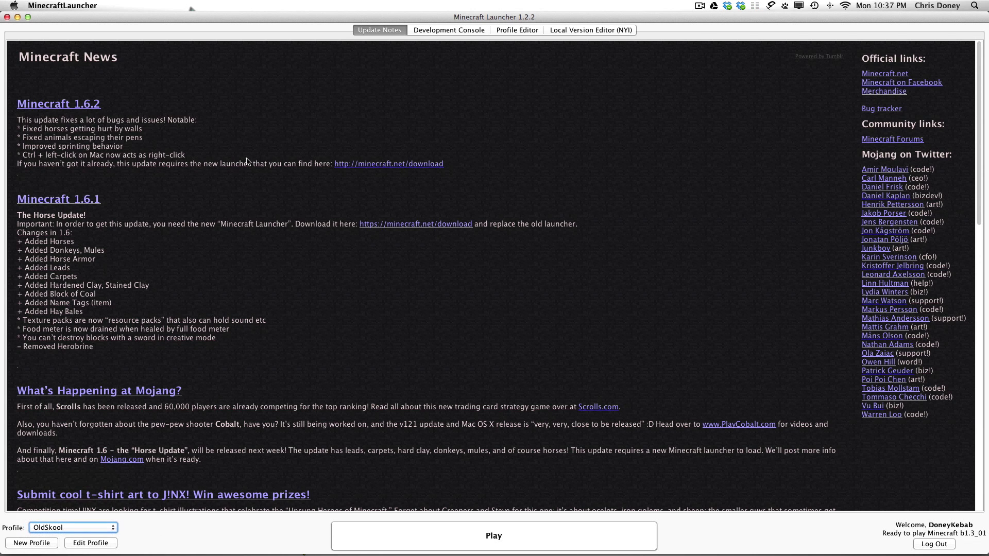
scroll(162, 399, "down", 15)
left_click(523, 30)
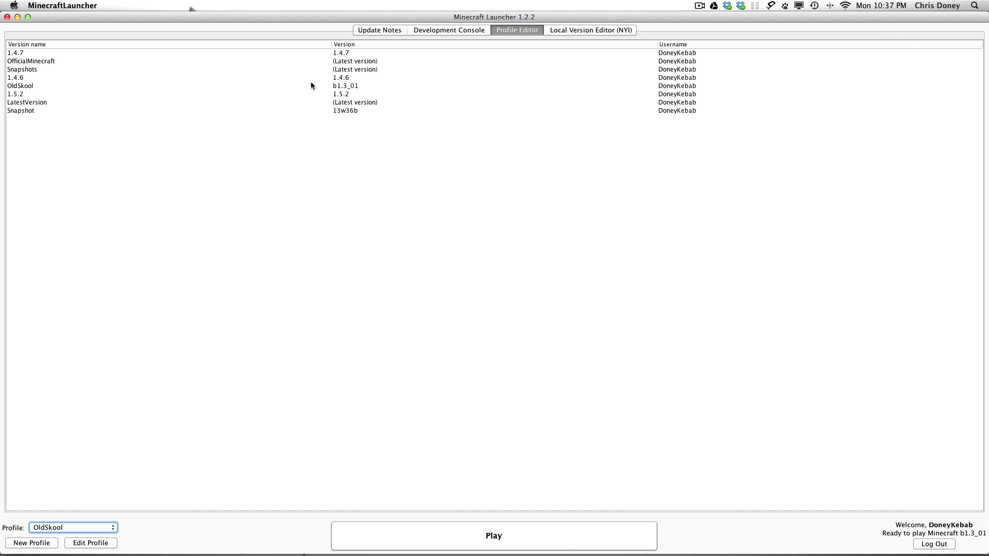
left_click(363, 29)
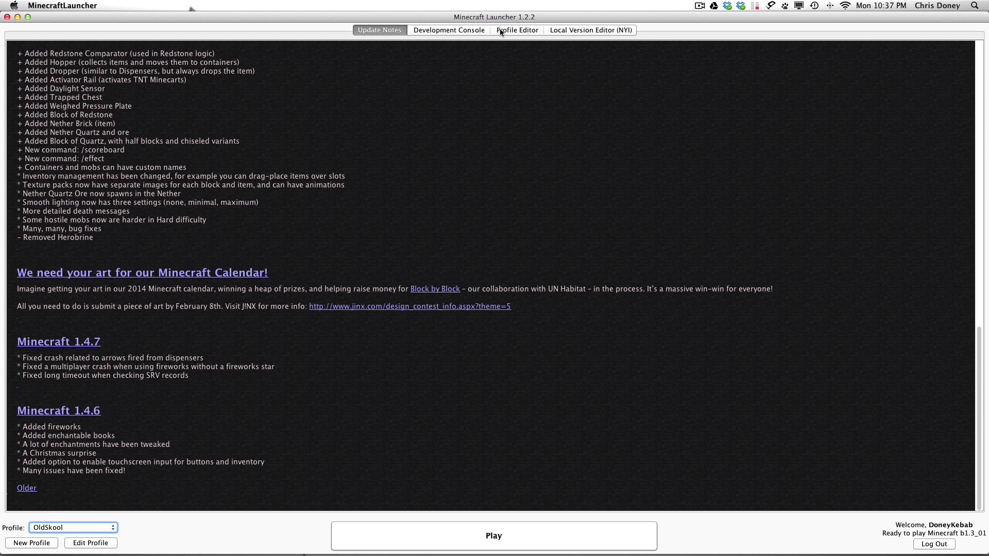
left_click(512, 31)
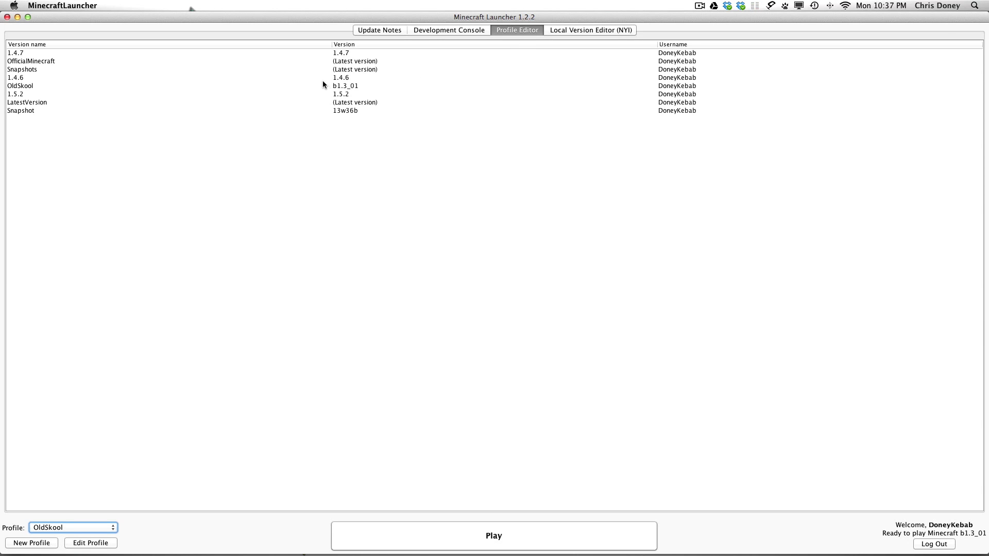
Delete the Snapshots profile from the Profile Editor overview and confirm the deletion.
left_click(357, 63)
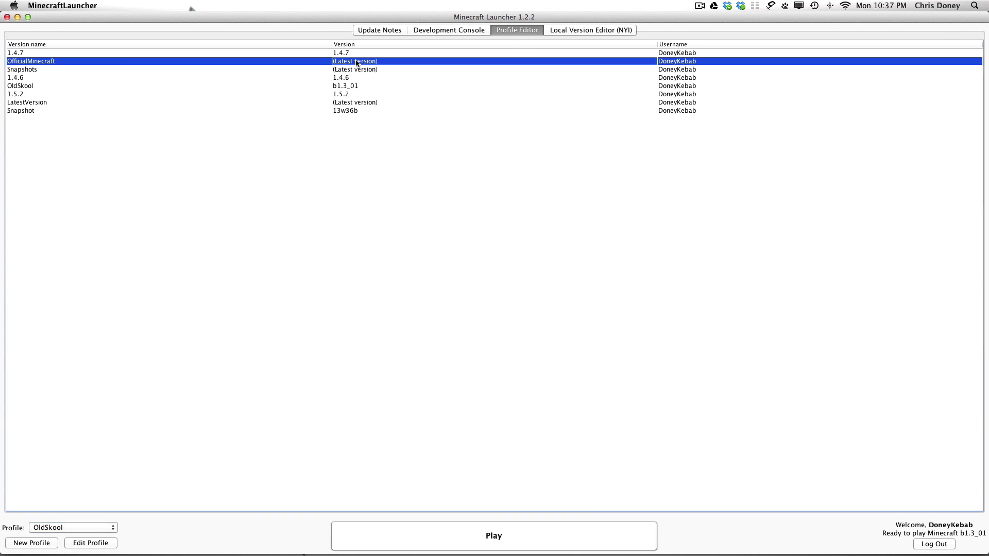
left_click(57, 70)
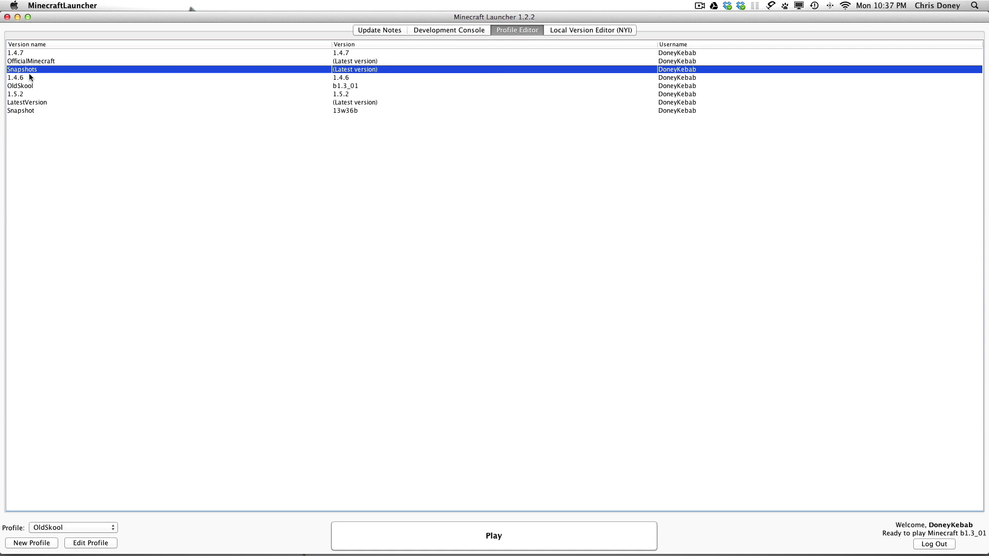
right_click(354, 72)
left_click(382, 98)
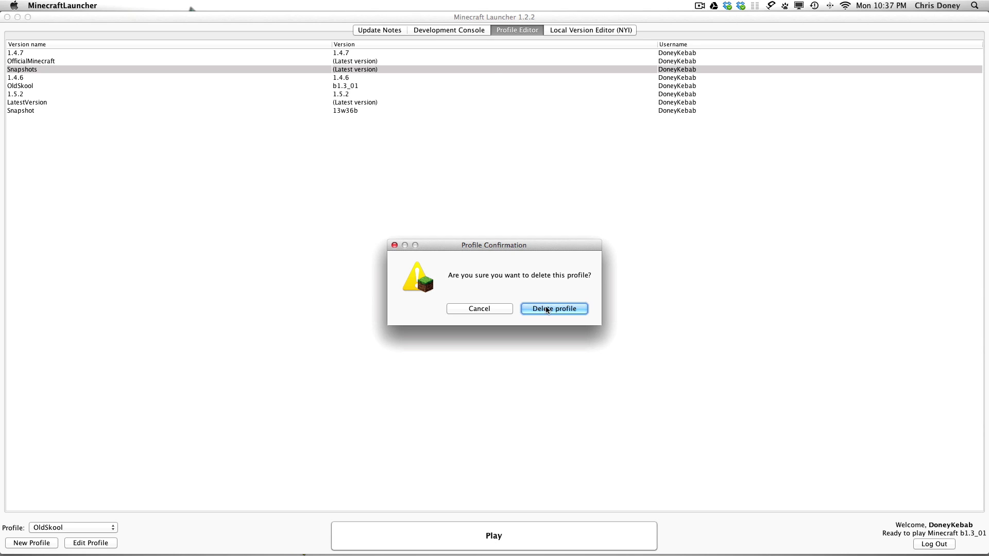
left_click(549, 309)
Delete the OldSkool profile and confirm the deletion.
left_click(345, 81)
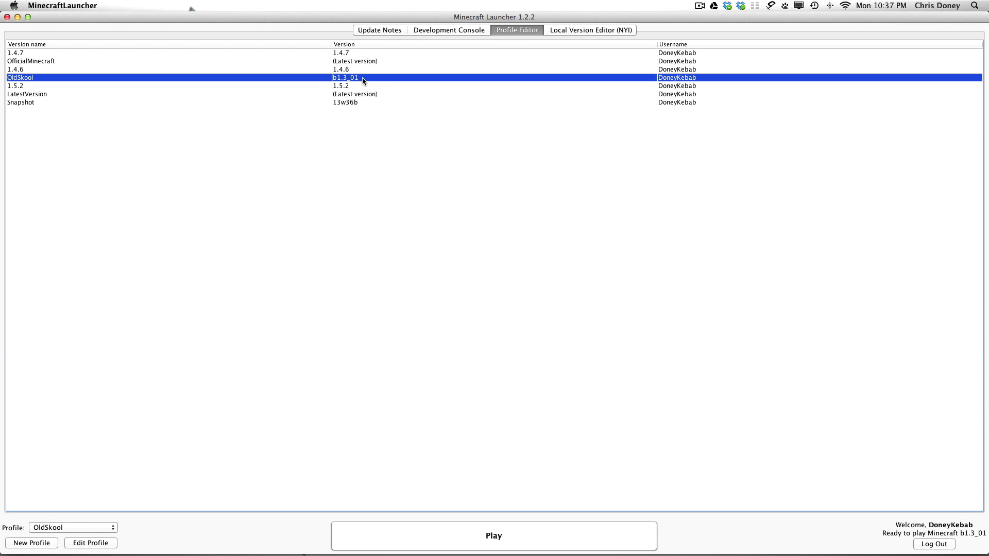
right_click(378, 81)
left_click(411, 105)
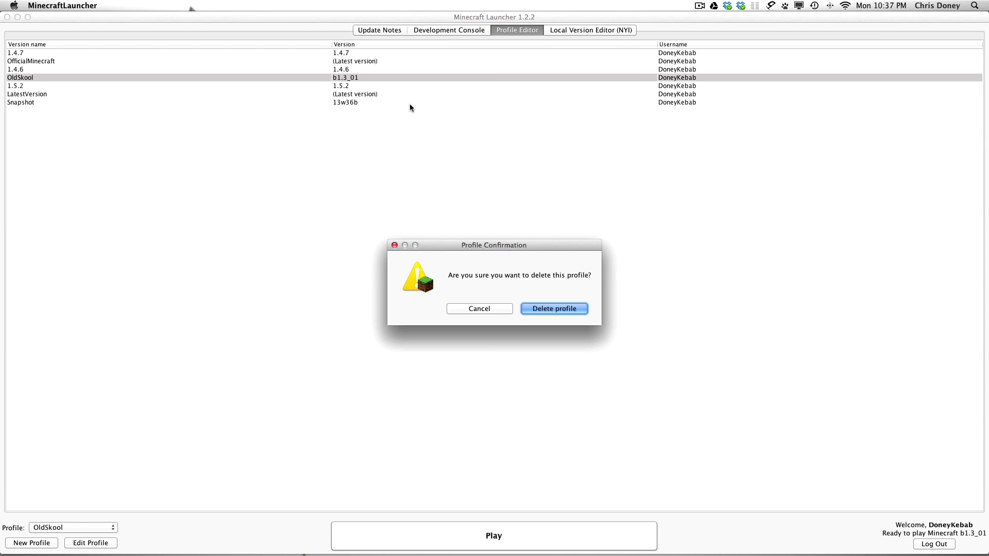
left_click(558, 311)
Delete the LatestVersion profile and confirm the deletion.
left_click(62, 87)
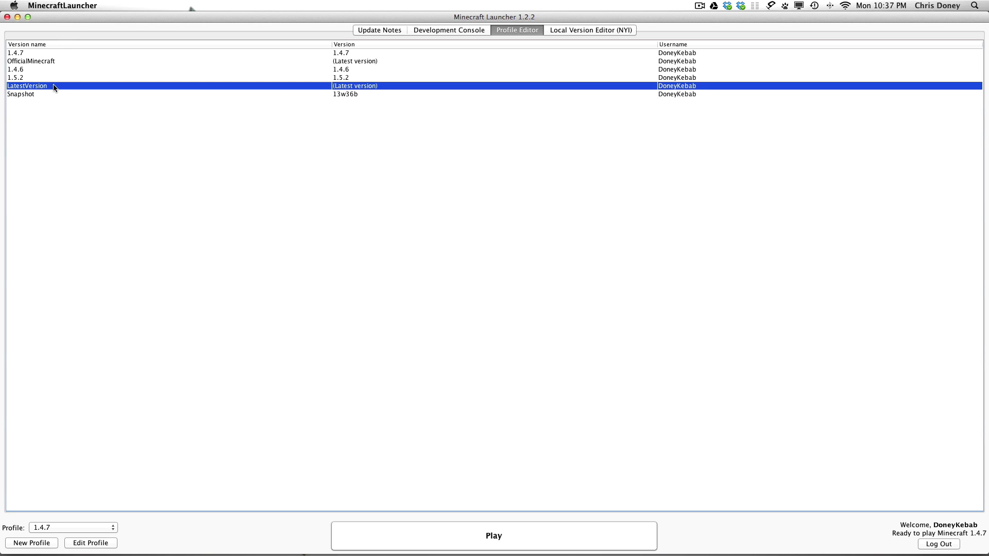
right_click(377, 85)
left_click(419, 113)
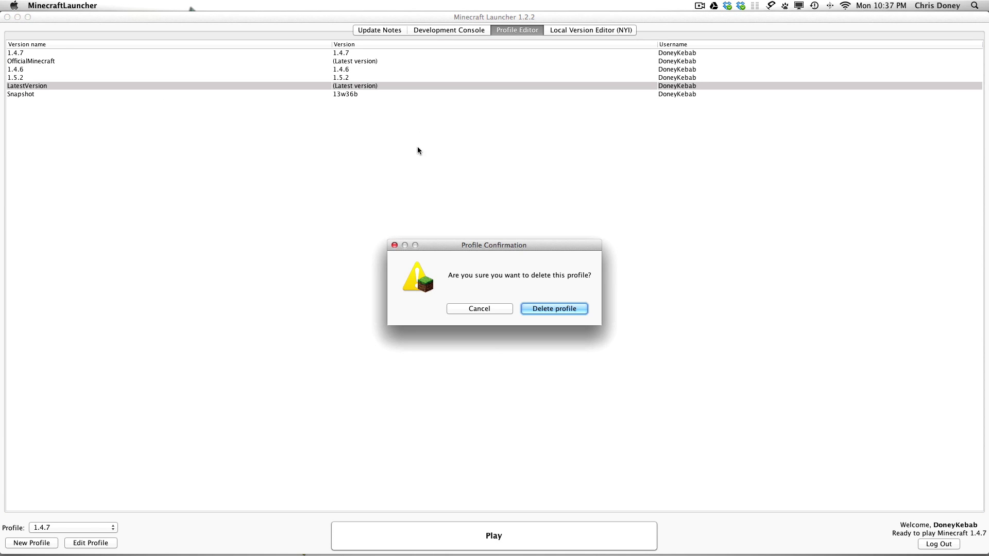
left_click(557, 311)
Delete the 1.5.2 profile and confirm the deletion.
left_click(343, 77)
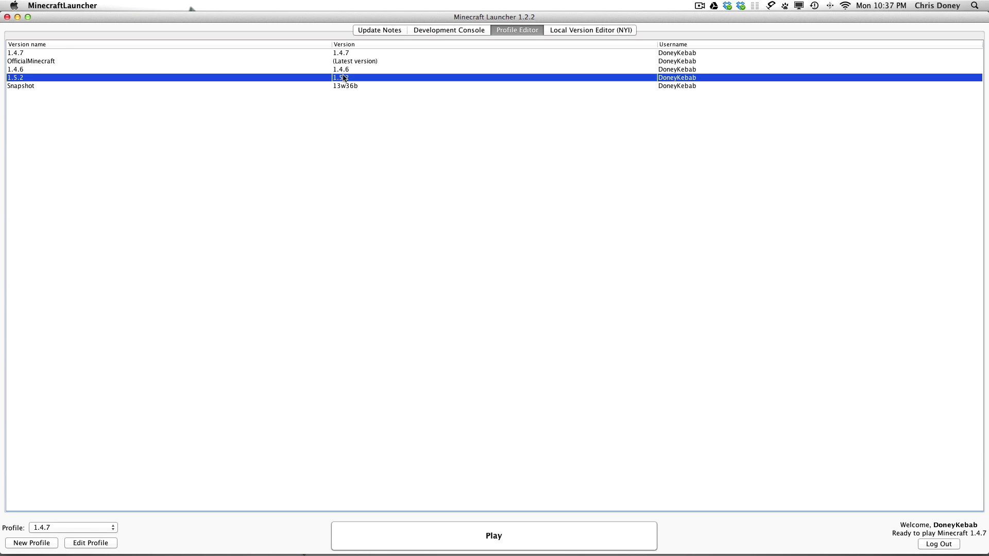
right_click(365, 77)
left_click(401, 105)
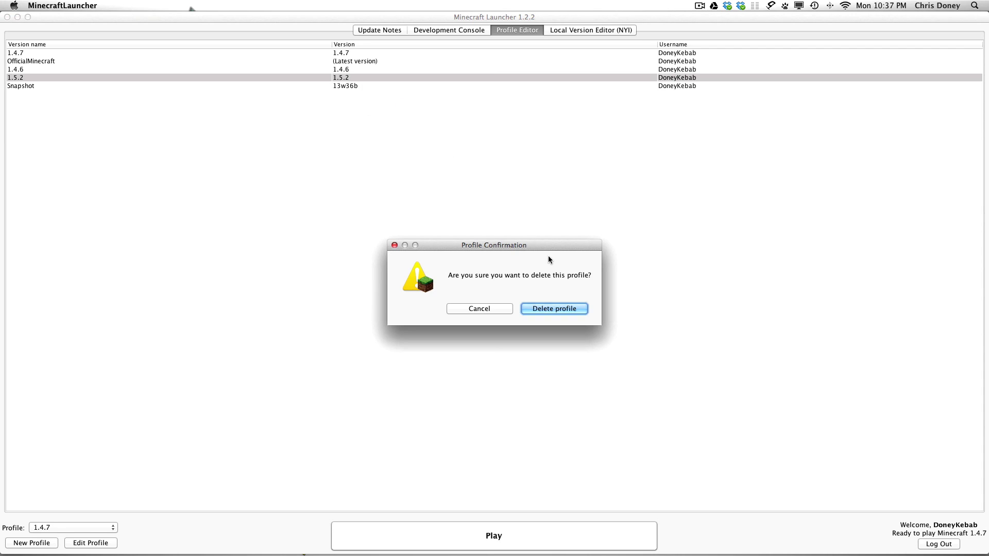
left_click(571, 308)
Edit the Snapshot profile to allow old "Beta" and "Alpha" Minecraft versions, accepting both confirmations.
left_click(352, 78)
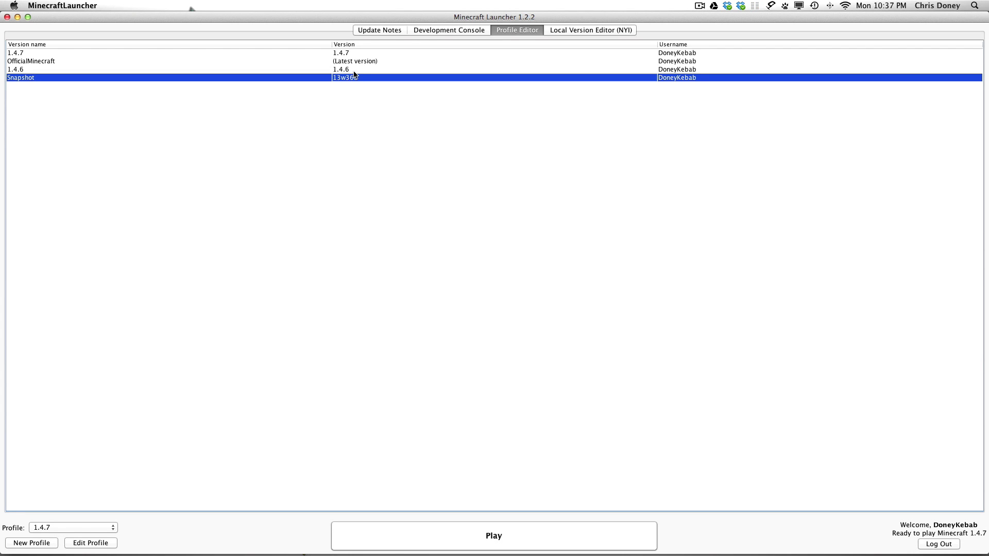
right_click(353, 76)
left_click(345, 78)
double_click(345, 77)
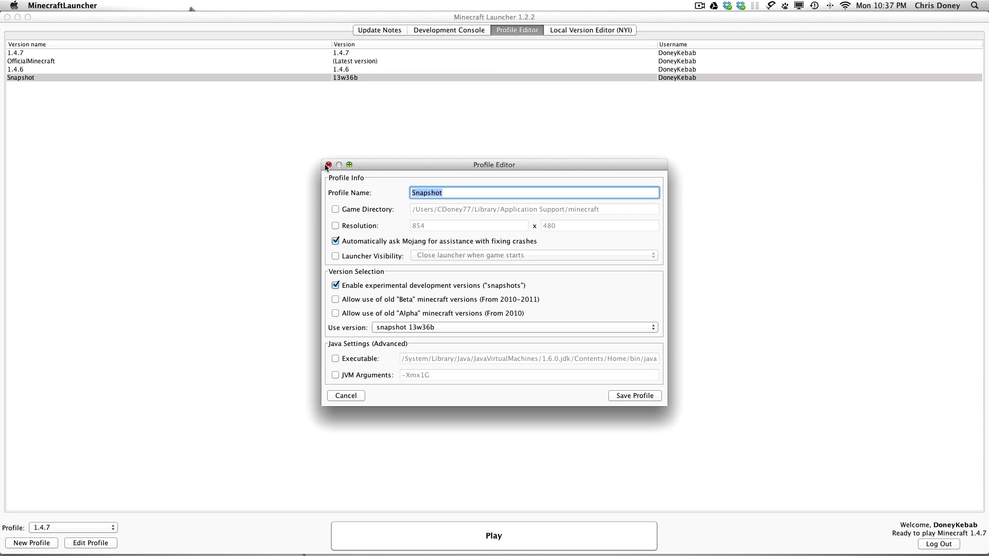
left_click(335, 300)
left_click(648, 320)
left_click(344, 314)
left_click(650, 319)
Set the Snapshot profile to Use Latest Version and save the profile.
left_click(647, 396)
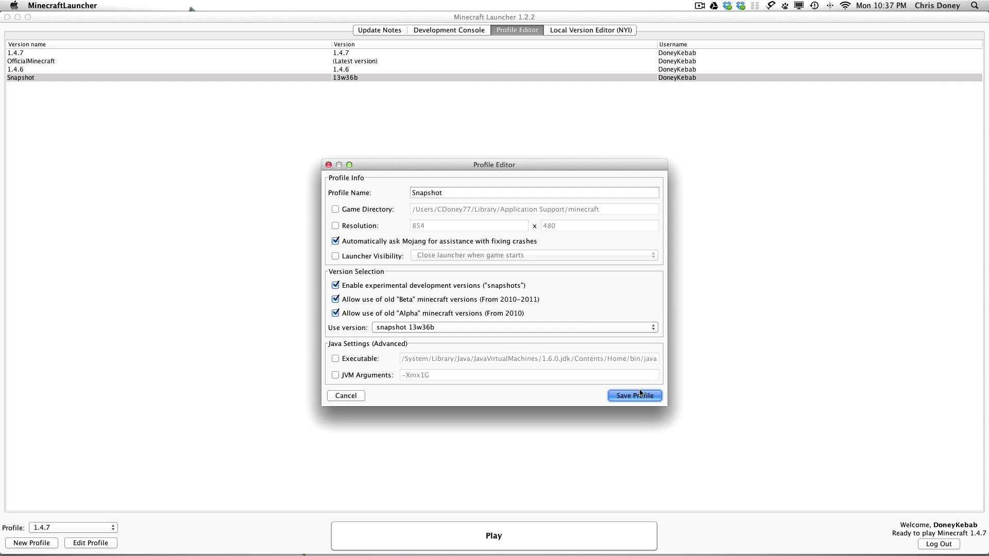
left_click(544, 327)
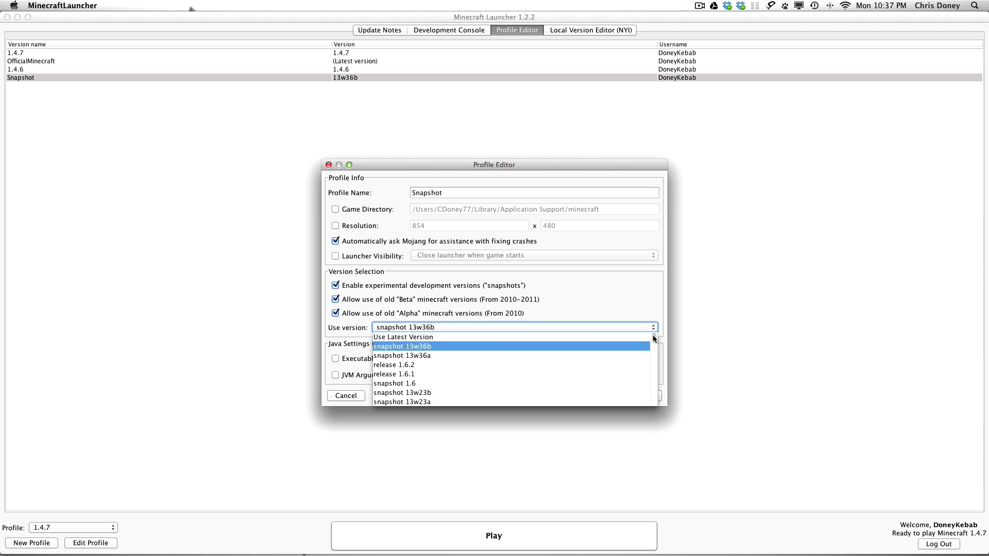
left_click(505, 337)
left_click(630, 396)
Return to the update notes and choose 1.4.7 as the active profile.
left_click_drag(354, 71, 373, 53)
left_click(394, 30)
left_click(106, 527)
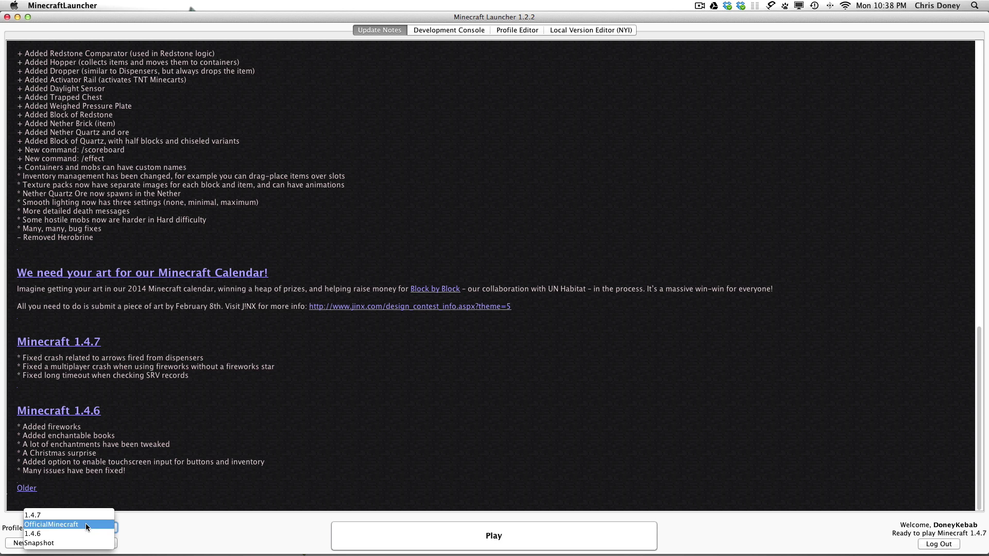
left_click(88, 516)
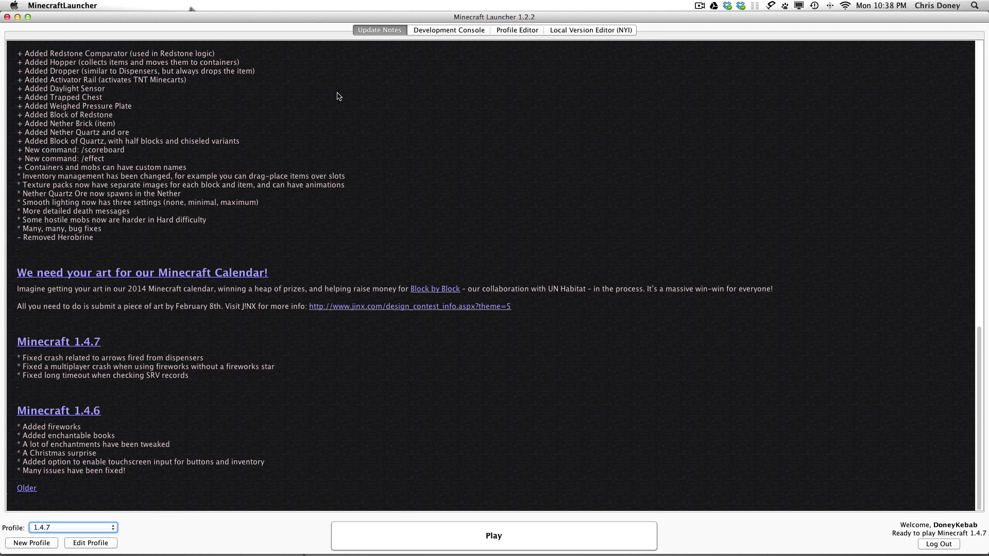